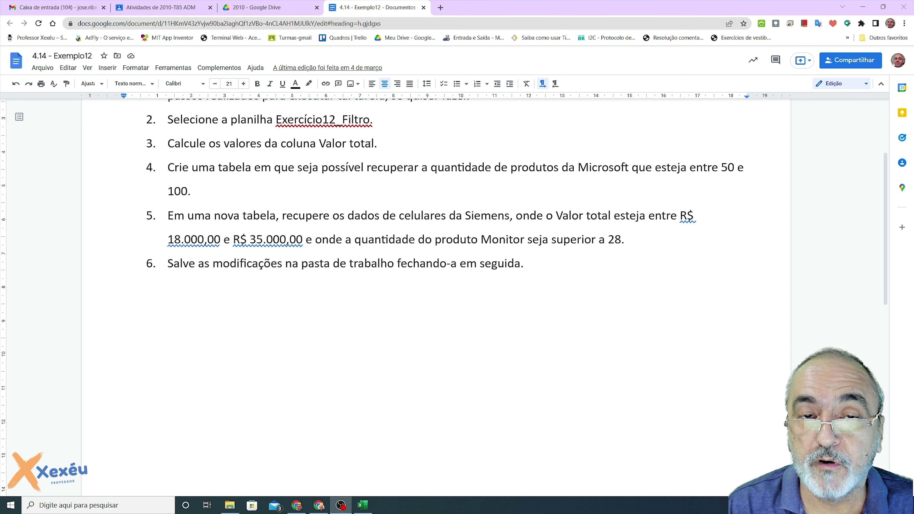
Enter the Valor Total formula =C9*D9 in cell E9.
{"action": "key", "text": "alt+Tab"}
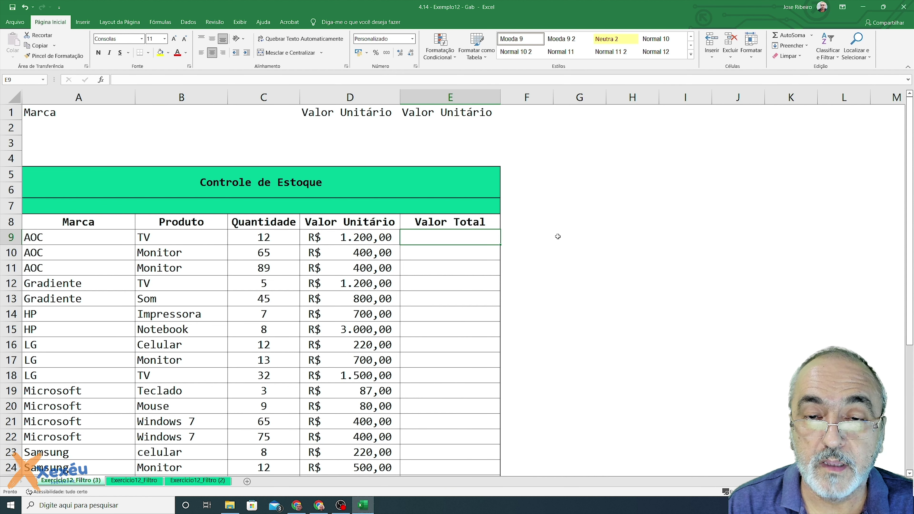
{"action": "type", "text": "="}
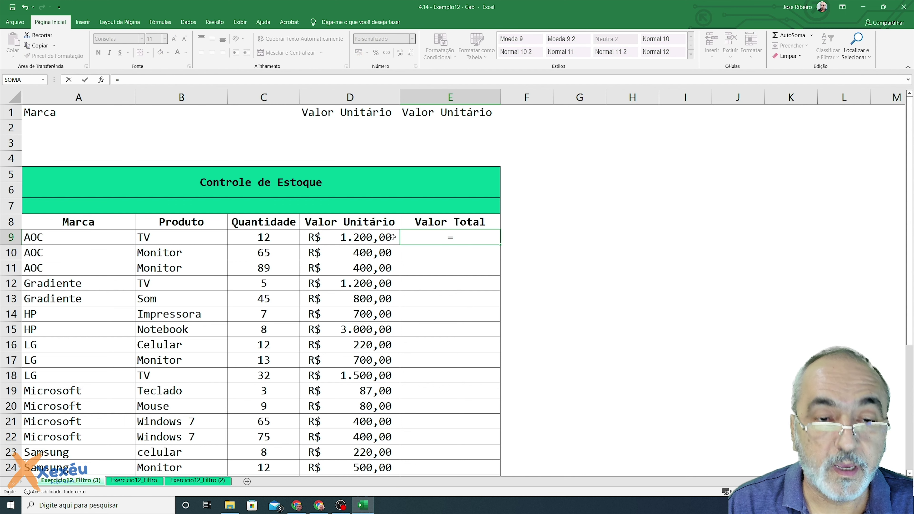
{"action": "left_click", "coordinate": [278, 238]}
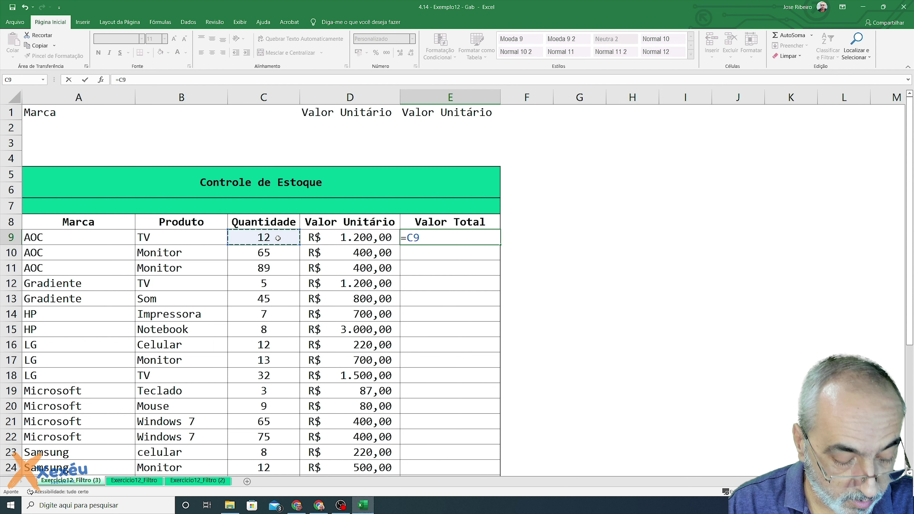
{"action": "type", "text": "*"}
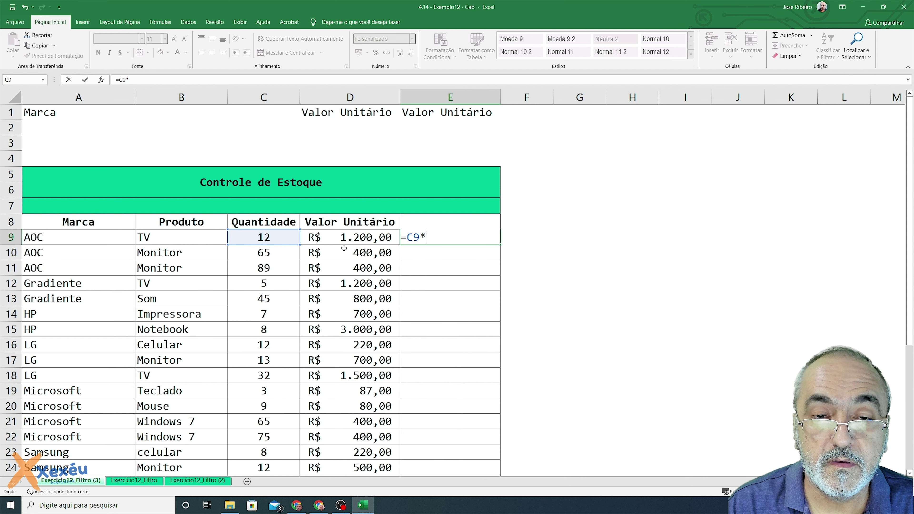
{"action": "left_click", "coordinate": [344, 244]}
{"action": "key", "text": "Return"}
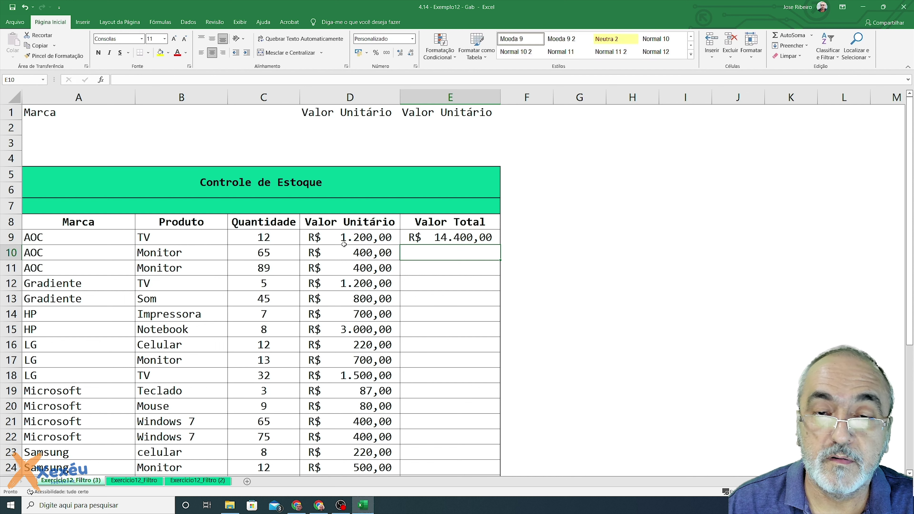
{"action": "left_click", "coordinate": [422, 240]}
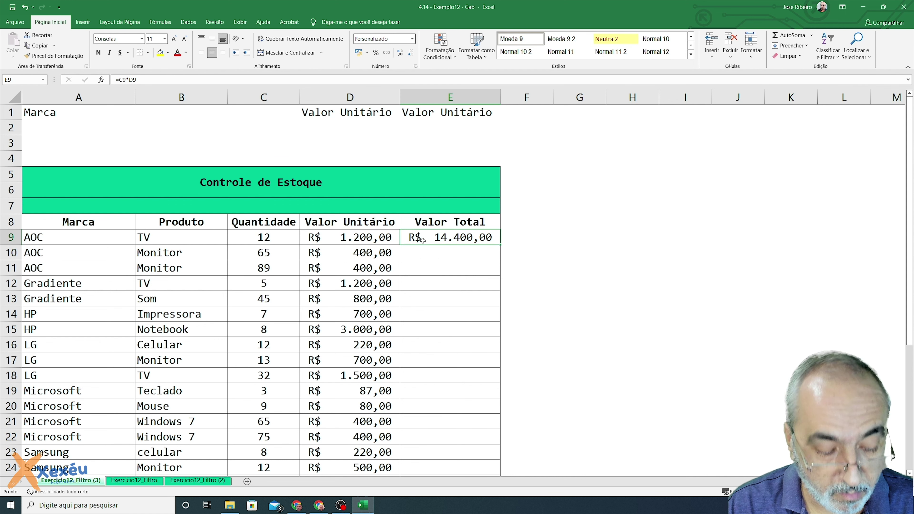
{"action": "key", "text": "F2"}
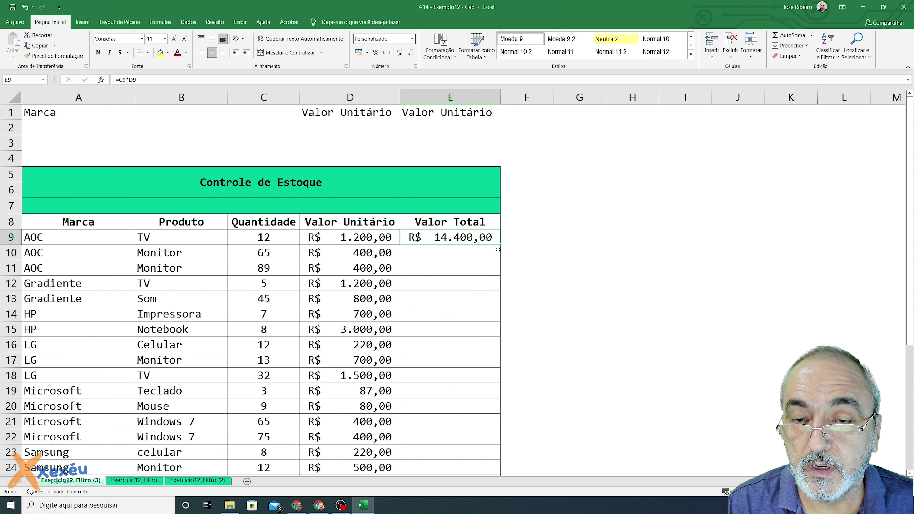
Fill the formula down to E35 and go back to the exercise document.
{"action": "left_click_drag", "start_coordinate": [500, 245], "coordinate": [495, 484]}
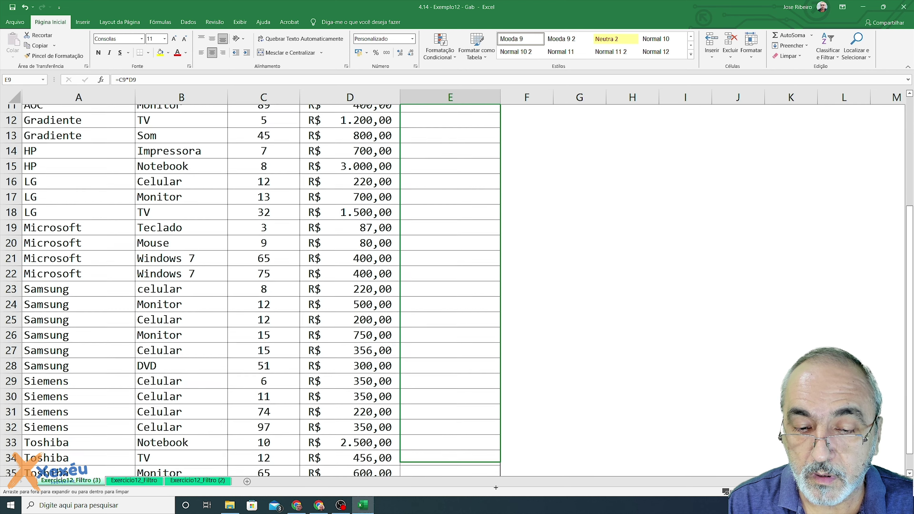
{"action": "left_click_drag", "start_coordinate": [496, 485], "coordinate": [496, 443]}
{"action": "scroll", "coordinate": [501, 314], "scroll_direction": "up", "scroll_amount": 5}
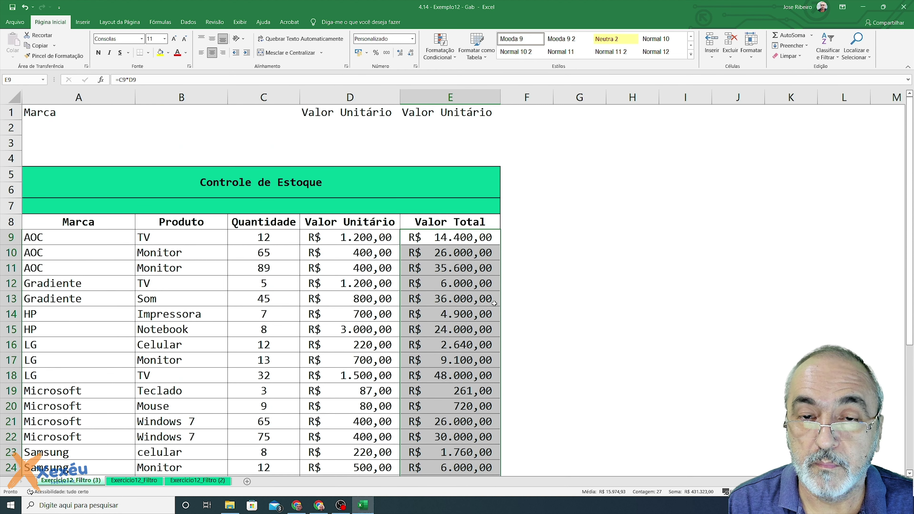
{"action": "left_click", "coordinate": [52, 116]}
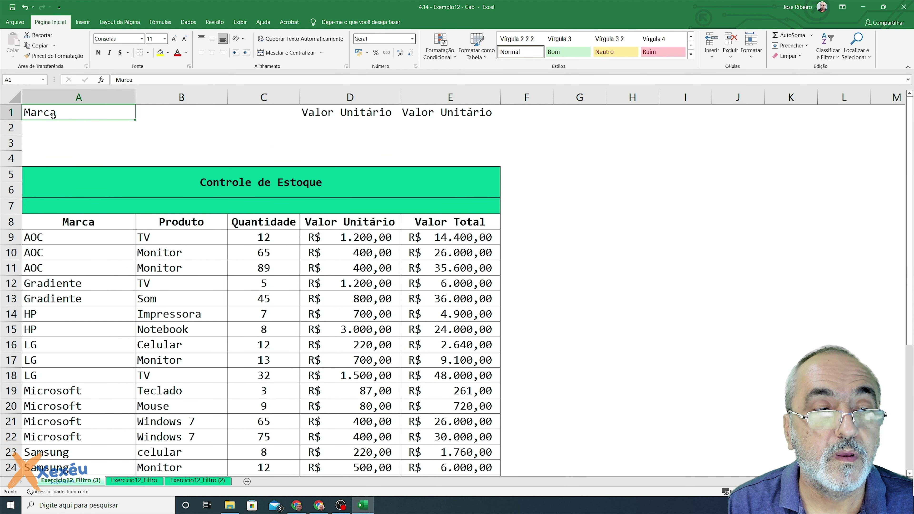
{"action": "key", "text": "alt+Tab"}
{"action": "key", "text": "alt+Tab"}
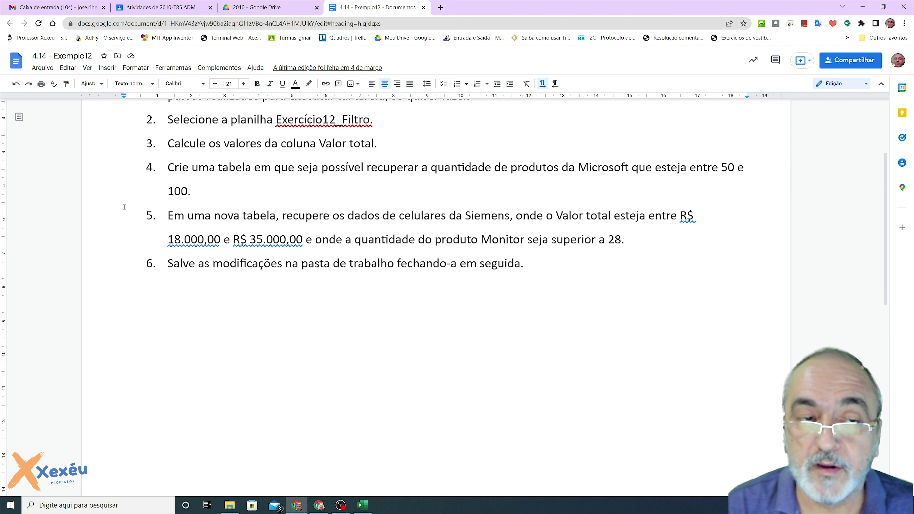
Enter criteria Microsoft in A2, >=50 in D2 and <=100 in E2.
{"action": "key", "text": "alt+Tab"}
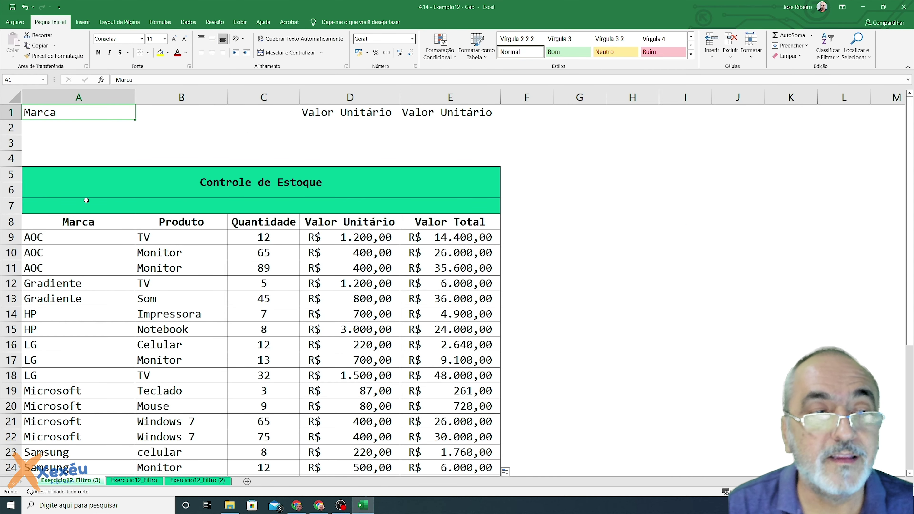
{"action": "left_click", "coordinate": [58, 128]}
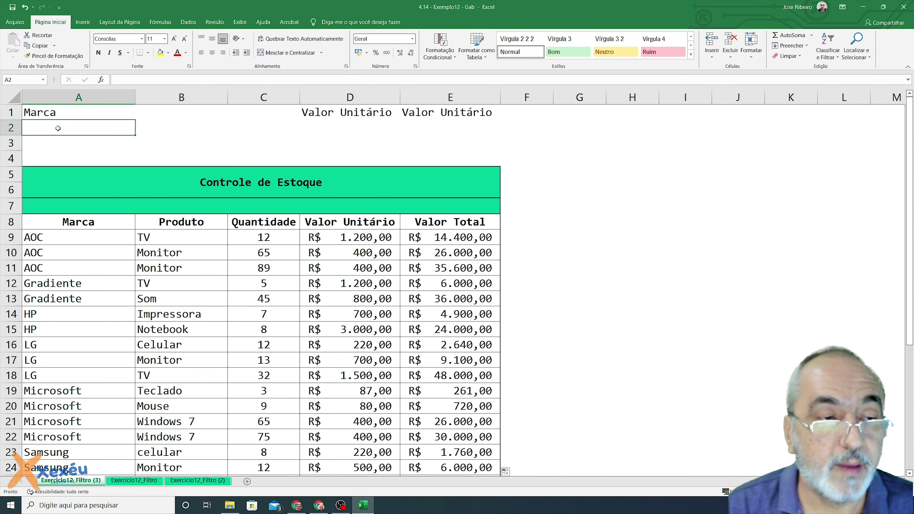
{"action": "type", "text": "Microsoft"}
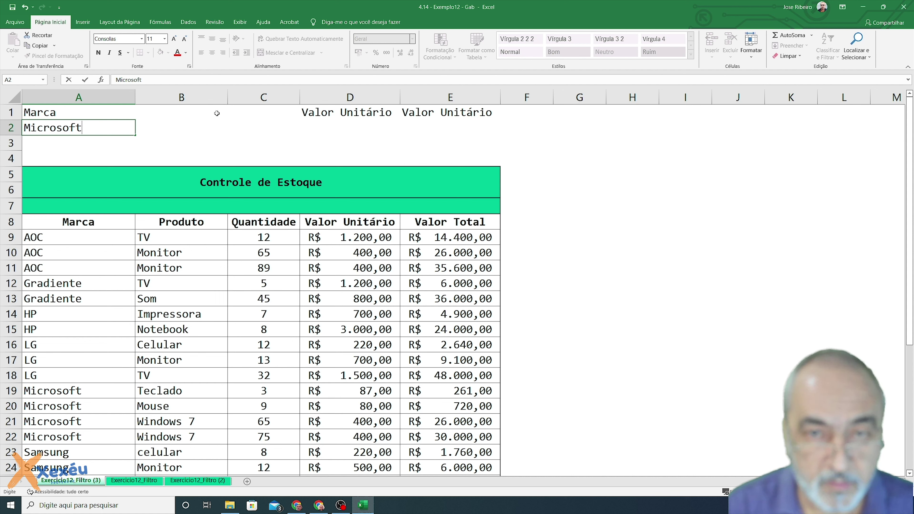
{"action": "left_click", "coordinate": [325, 127]}
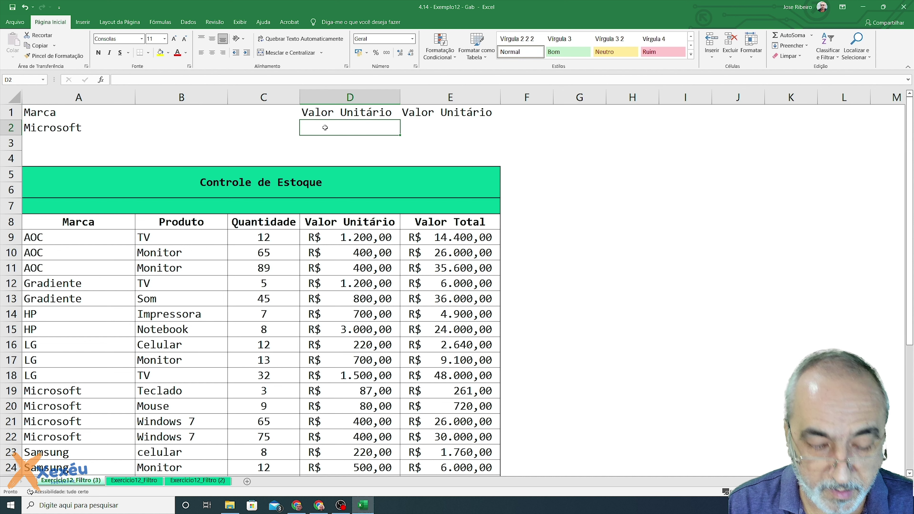
{"action": "type", "text": ">="}
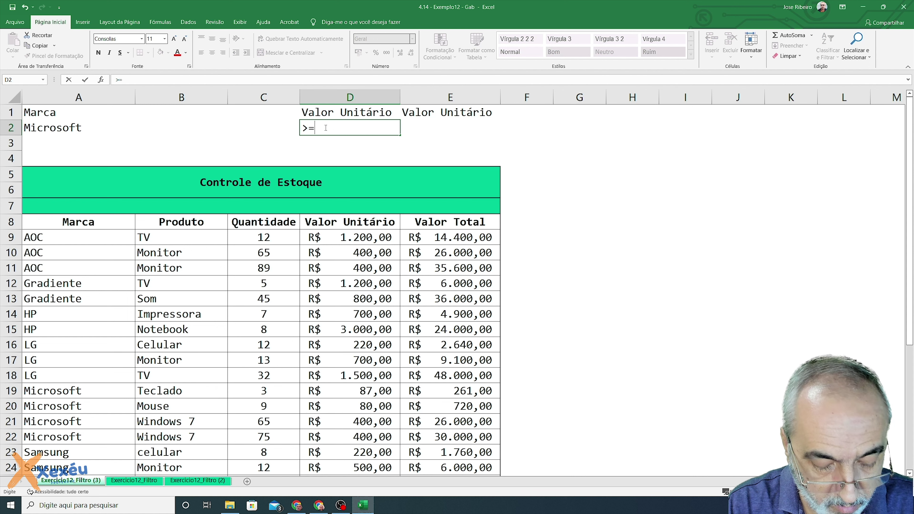
{"action": "type", "text": "50"}
{"action": "key", "text": "Tab"}
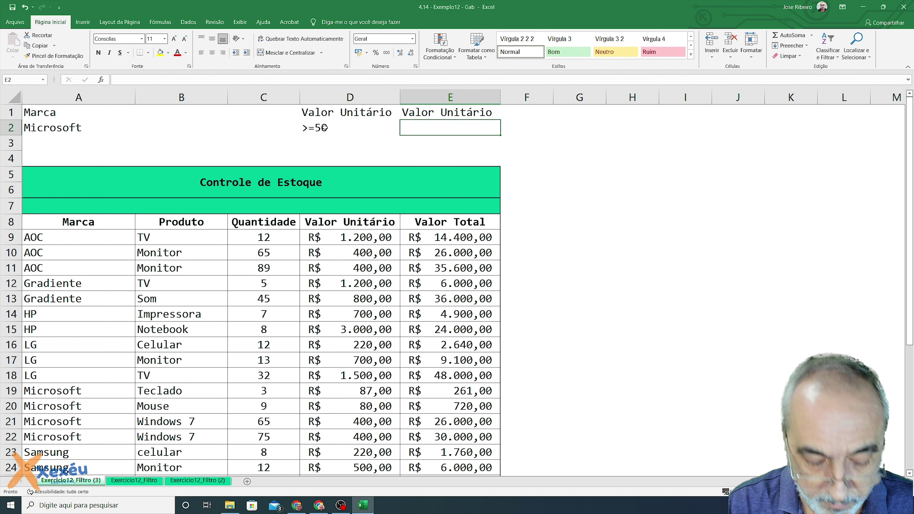
{"action": "type", "text": "<="}
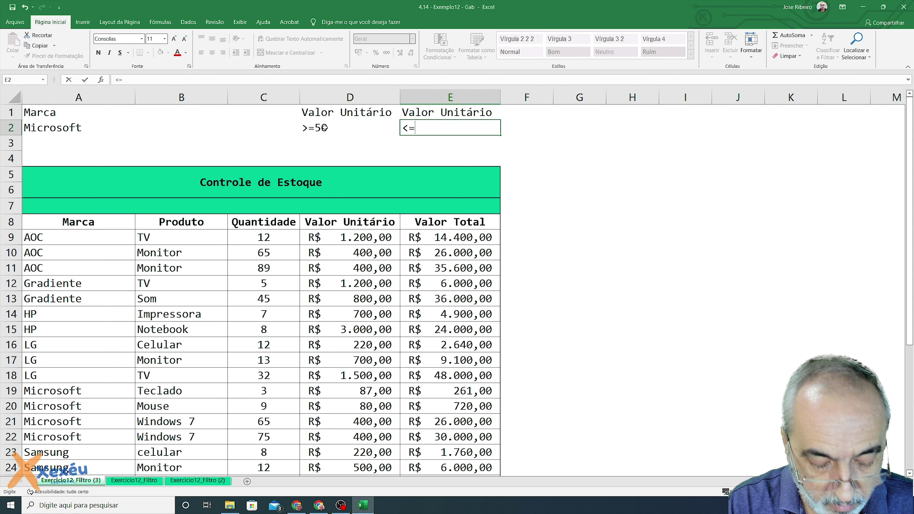
{"action": "type", "text": "100"}
{"action": "key", "text": "Return"}
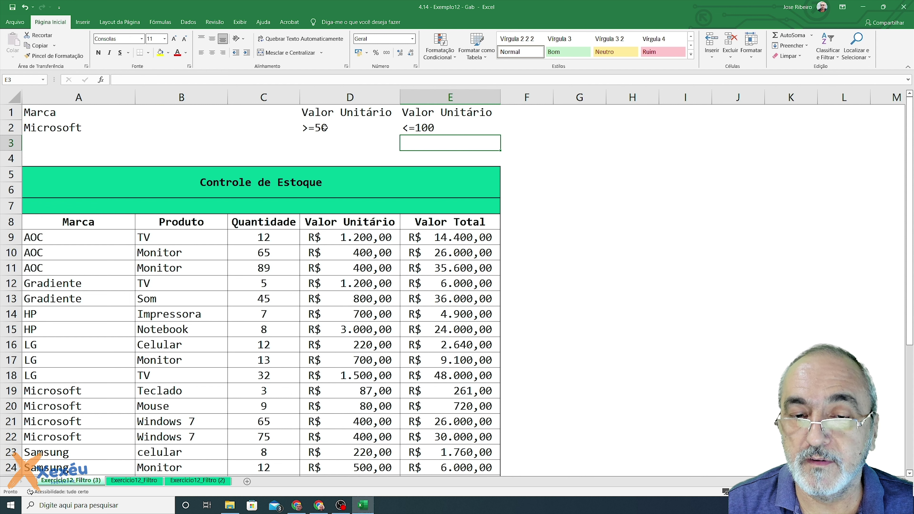
{"action": "key", "text": "alt+Tab"}
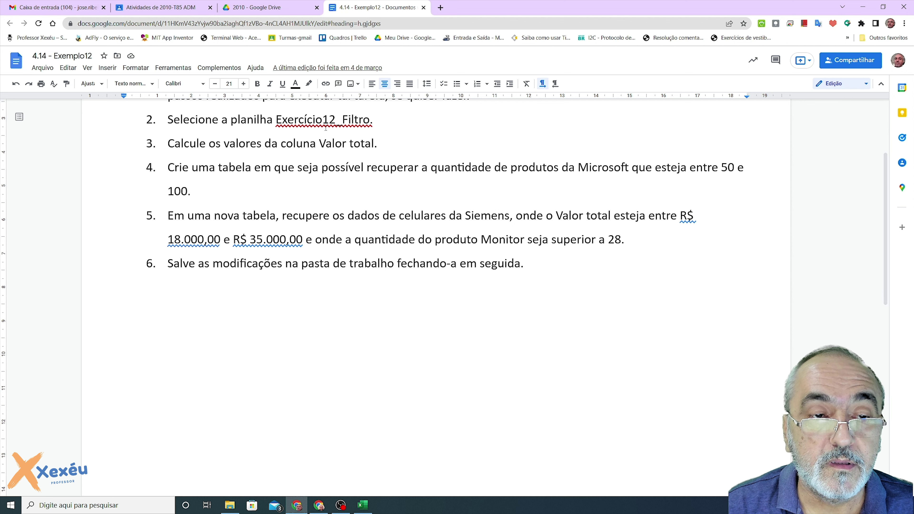
Select the stock table at A8 and open the Dados > Avançado filter dialog.
{"action": "key", "text": "alt+Tab"}
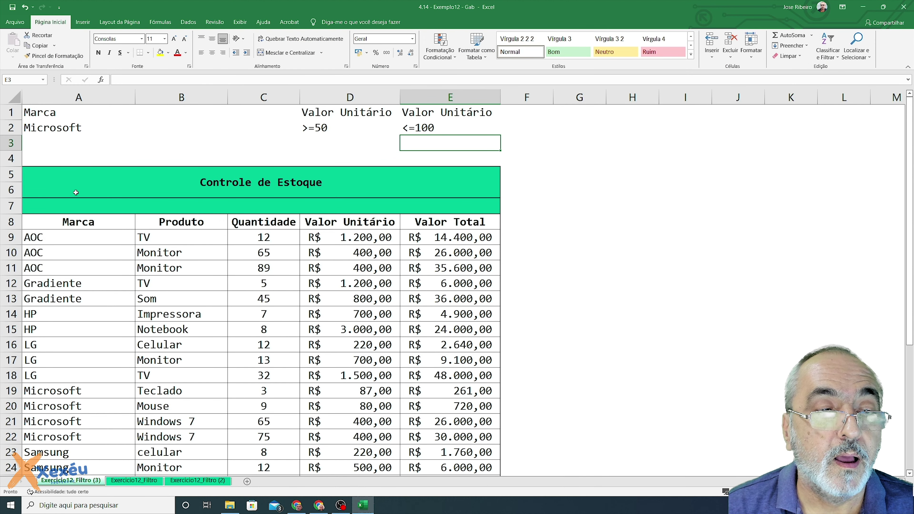
{"action": "left_click", "coordinate": [38, 220]}
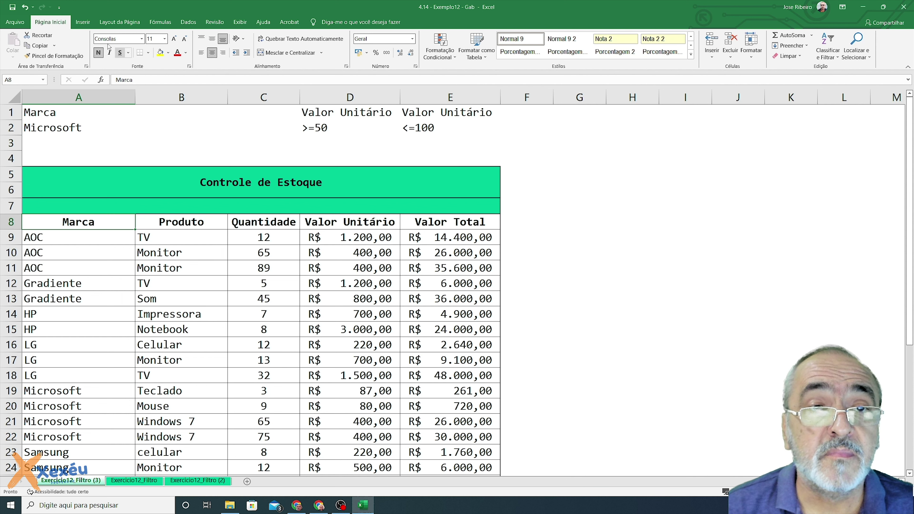
{"action": "left_click", "coordinate": [188, 22]}
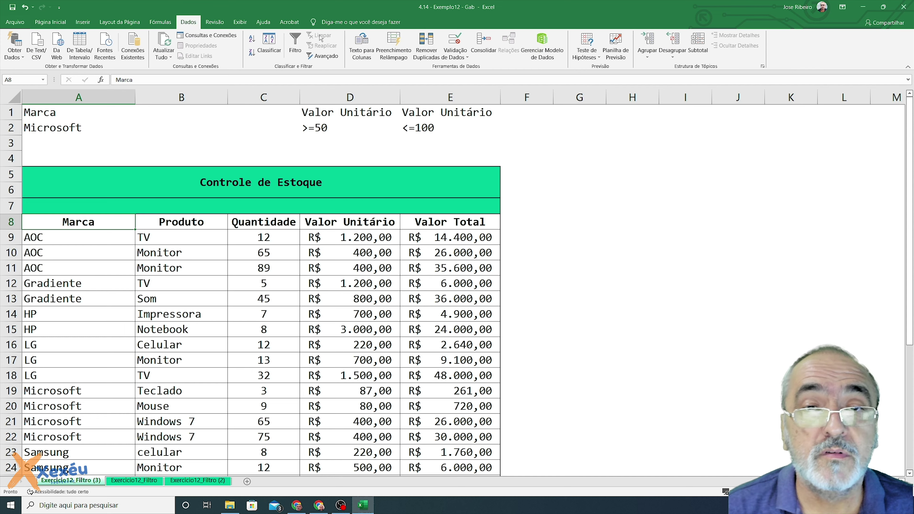
{"action": "left_click", "coordinate": [330, 58]}
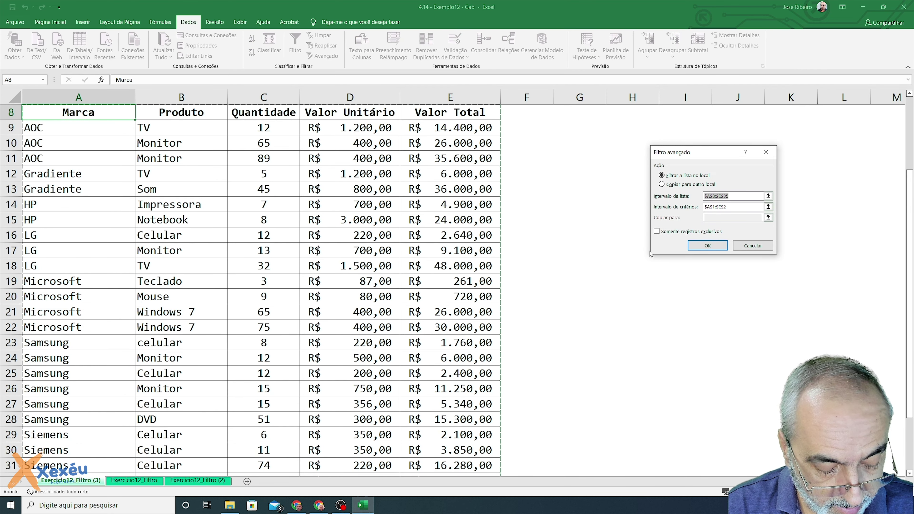
{"action": "scroll", "coordinate": [614, 220], "scroll_direction": "up", "scroll_amount": 3}
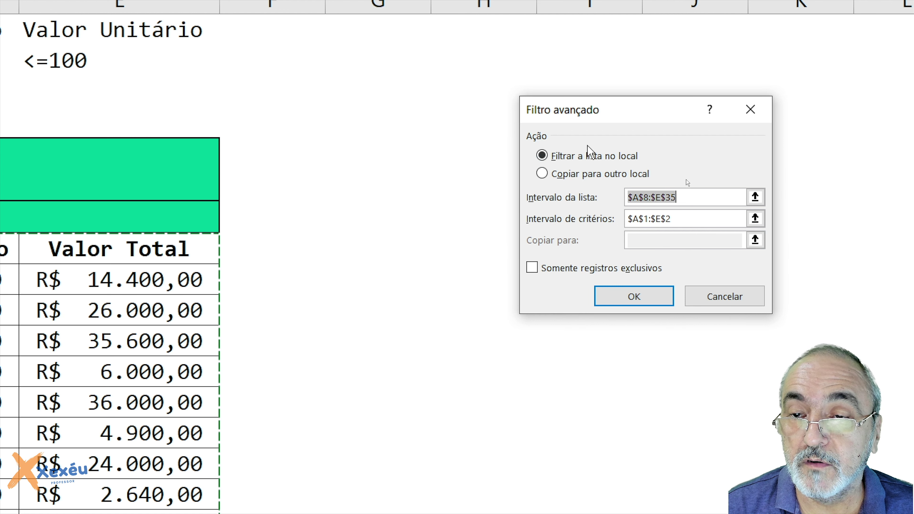
Set the filter to copy results to another location at H5 and run it.
{"action": "left_click", "coordinate": [594, 176]}
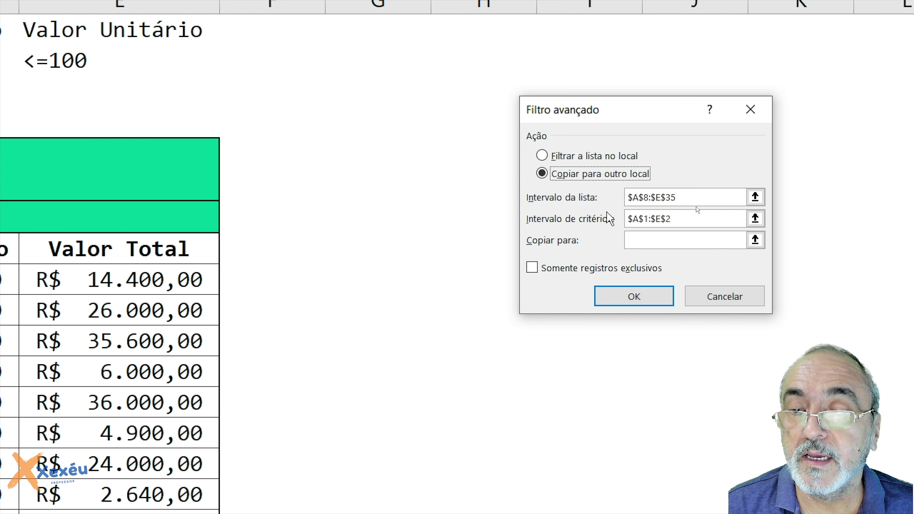
{"action": "left_click", "coordinate": [634, 242]}
{"action": "left_click", "coordinate": [637, 247]}
{"action": "type", "text": "h5"}
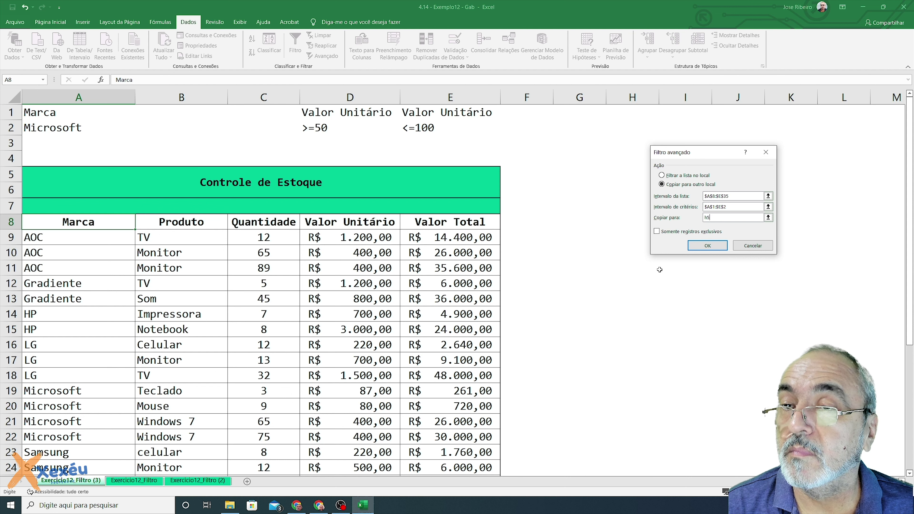
{"action": "left_click", "coordinate": [697, 245]}
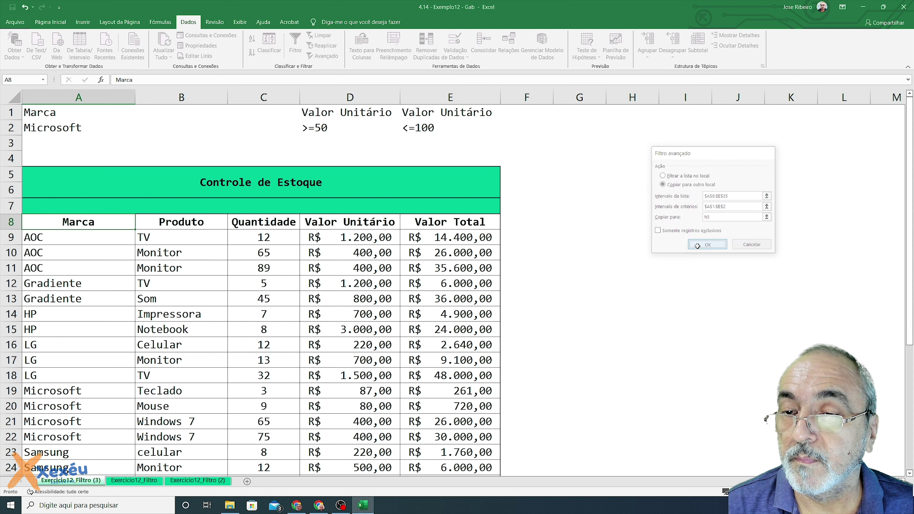
Autofit columns H, I, J, K and L so prices like R$ 87,00 and R$ 80,00 display.
{"action": "double_click", "coordinate": [659, 97]}
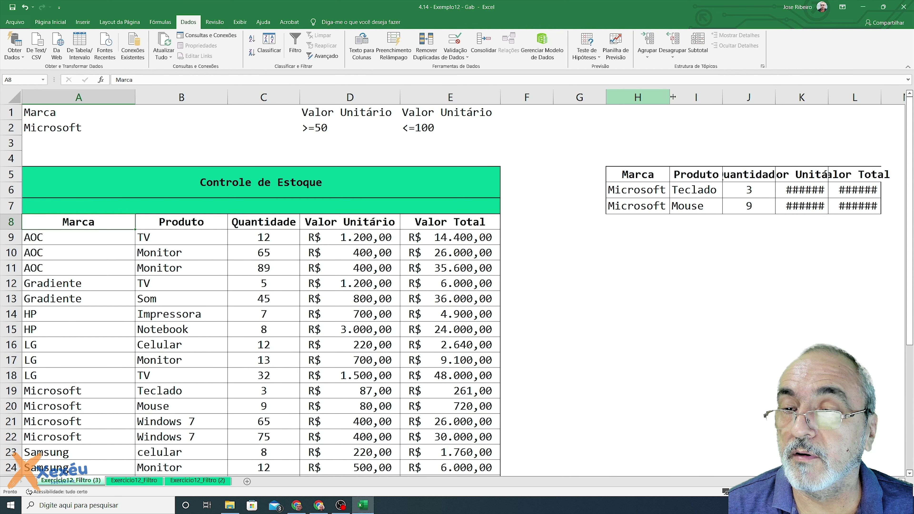
{"action": "double_click", "coordinate": [720, 101]}
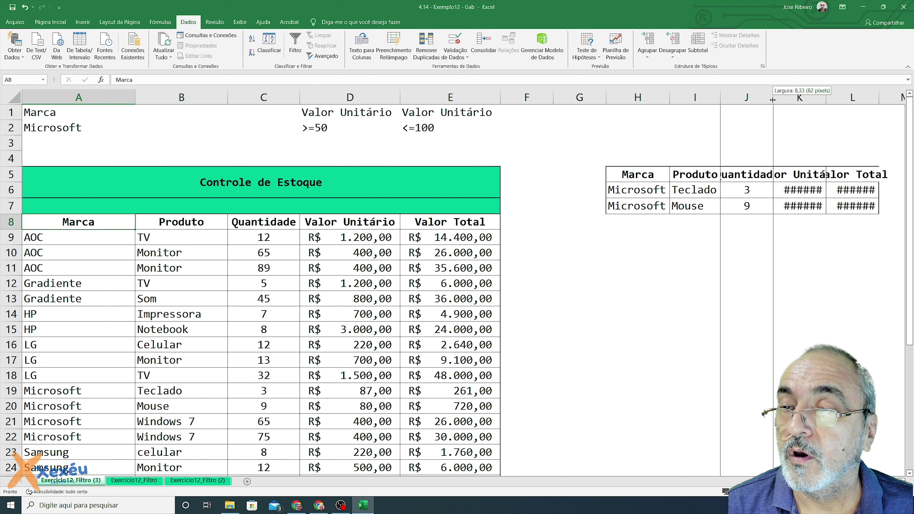
{"action": "double_click", "coordinate": [773, 97]}
{"action": "double_click", "coordinate": [843, 97]}
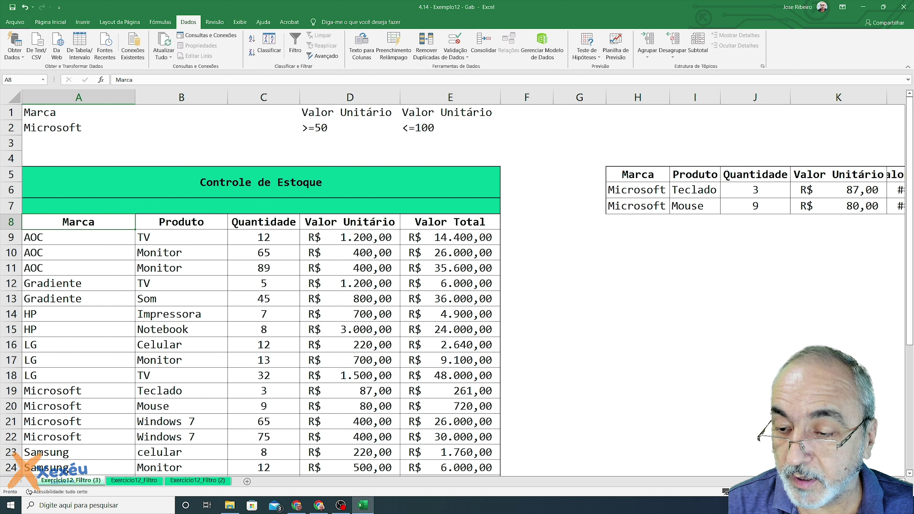
{"action": "scroll", "coordinate": [457, 288], "scroll_direction": "right", "scroll_amount": 1}
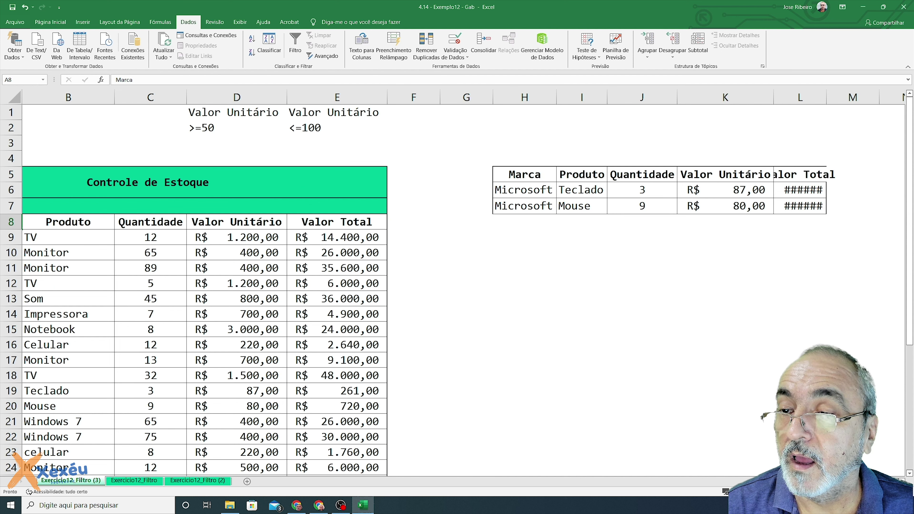
{"action": "double_click", "coordinate": [826, 97]}
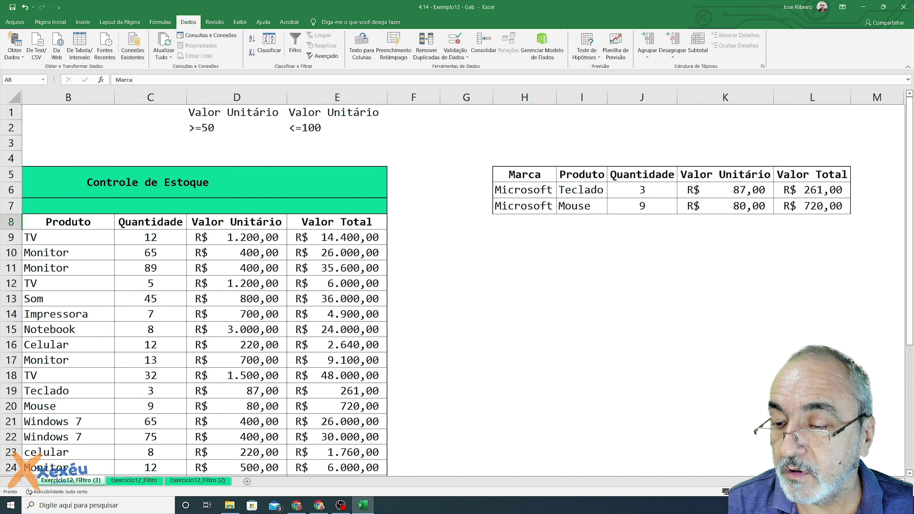
{"action": "scroll", "coordinate": [457, 288], "scroll_direction": "left", "scroll_amount": 1}
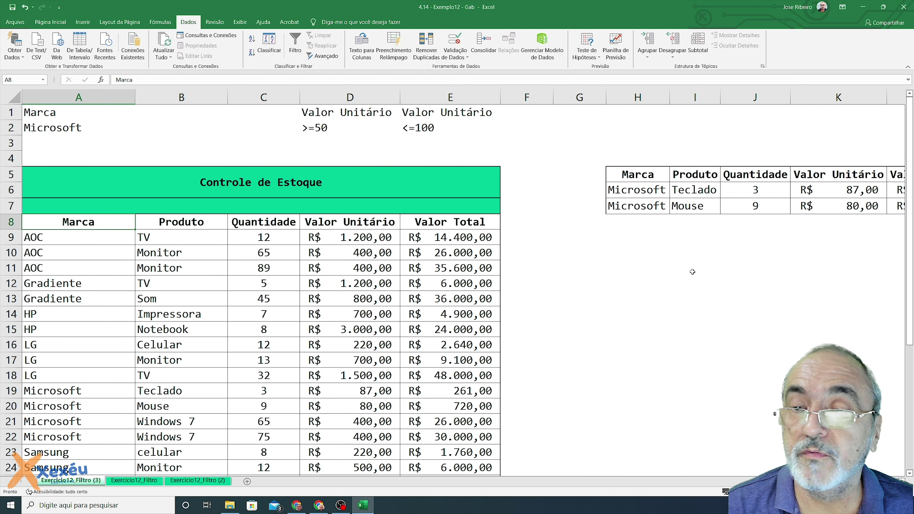
Delete columns H to L holding the Teclado and Mouse result table.
{"action": "left_click", "coordinate": [655, 100]}
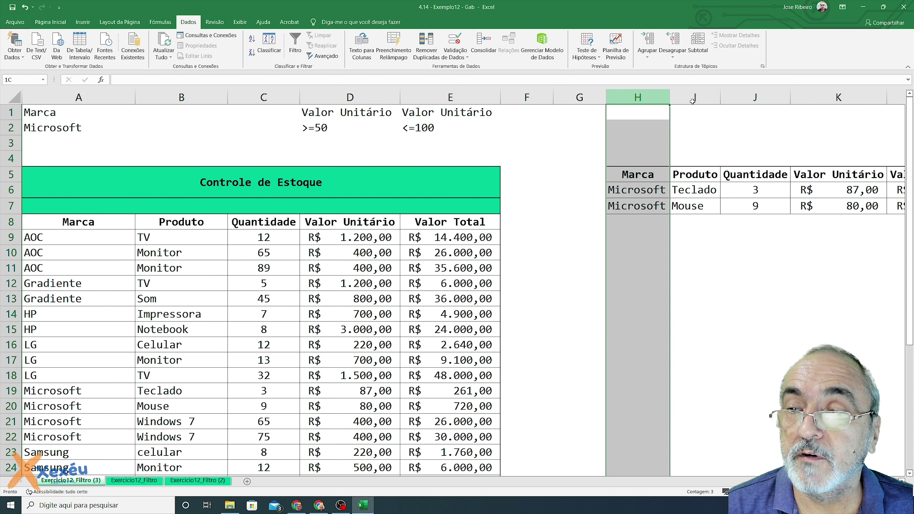
{"action": "left_click_drag", "start_coordinate": [655, 99], "coordinate": [813, 125]}
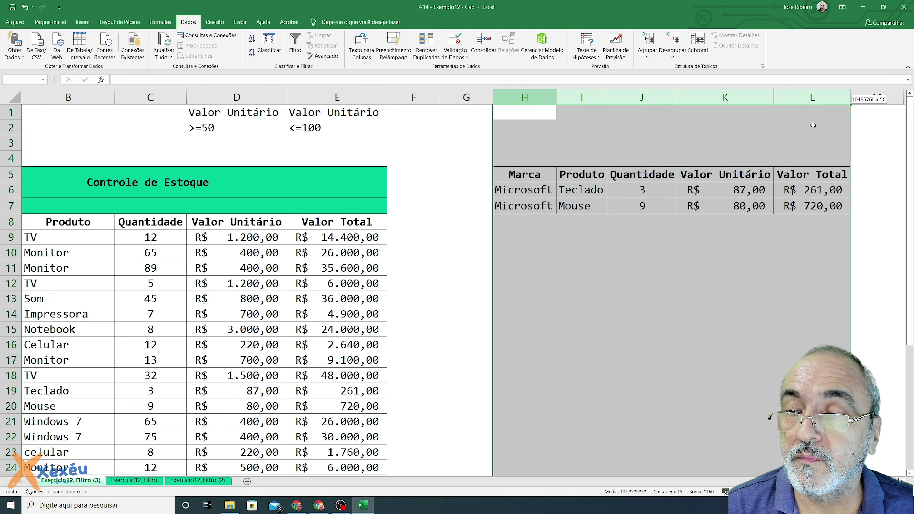
{"action": "right_click", "coordinate": [675, 189]}
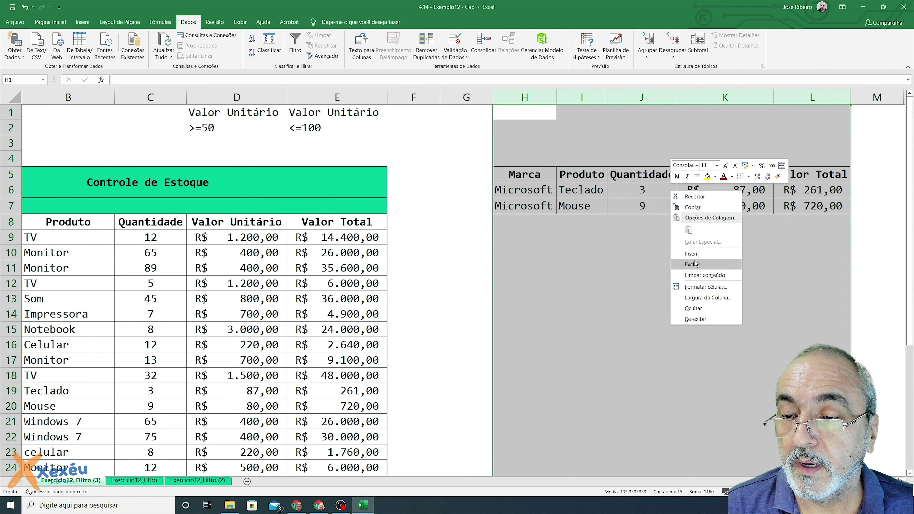
{"action": "left_click", "coordinate": [695, 263]}
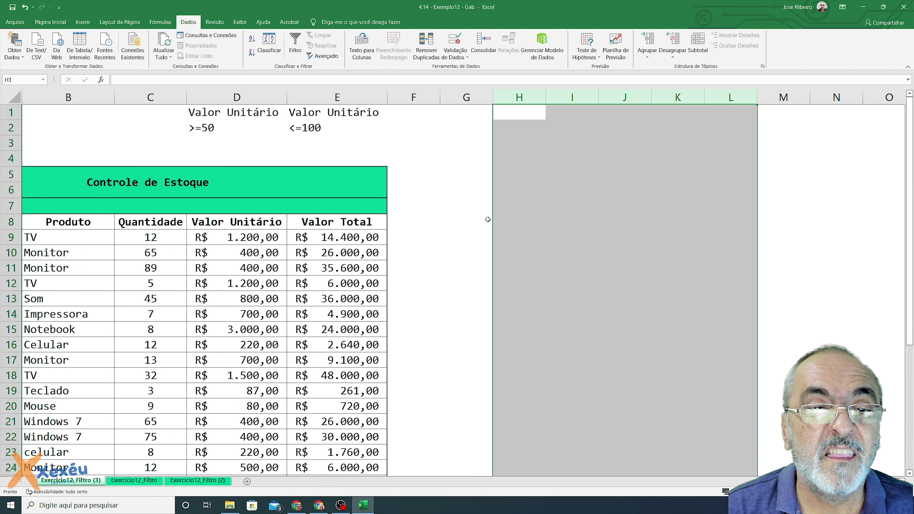
{"action": "left_click", "coordinate": [147, 137]}
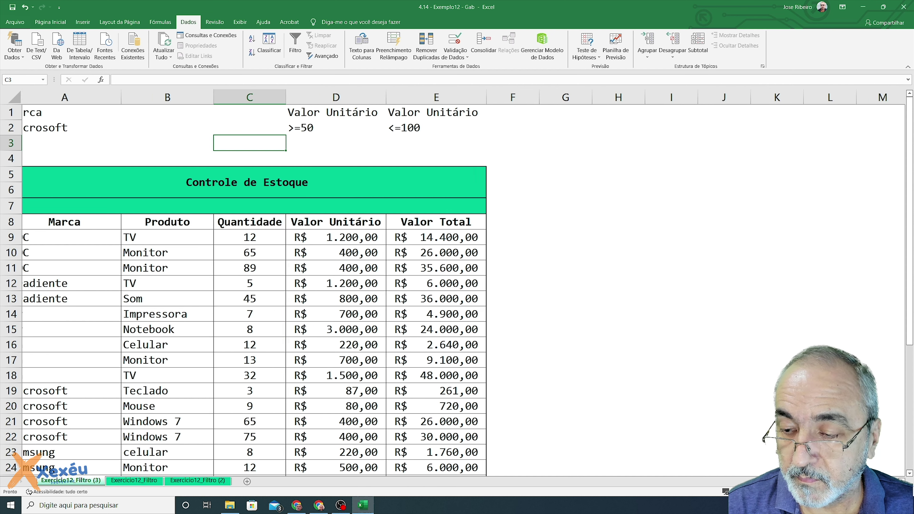
{"action": "scroll", "coordinate": [55, 126], "scroll_direction": "left", "scroll_amount": 1}
Select A2, reread the exercise, and start typing Siemens over Microsoft.
{"action": "left_click", "coordinate": [55, 129]}
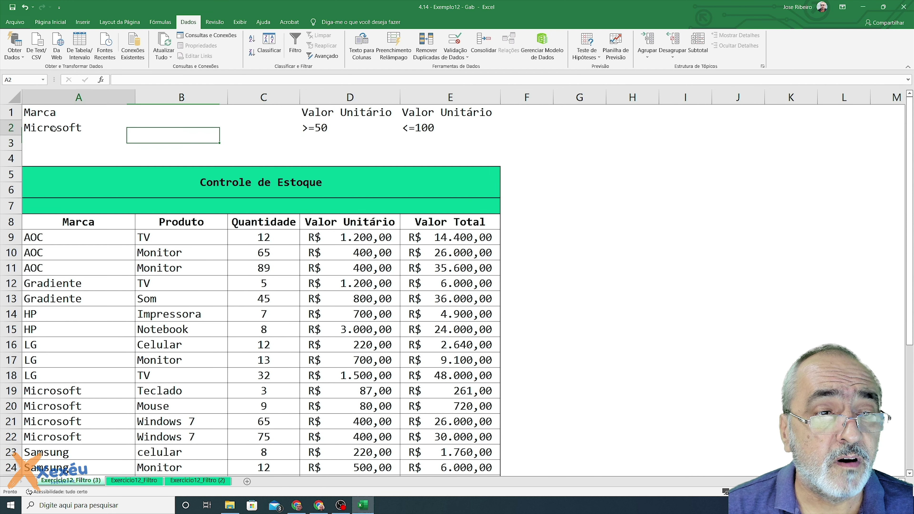
{"action": "key", "text": "alt+Tab"}
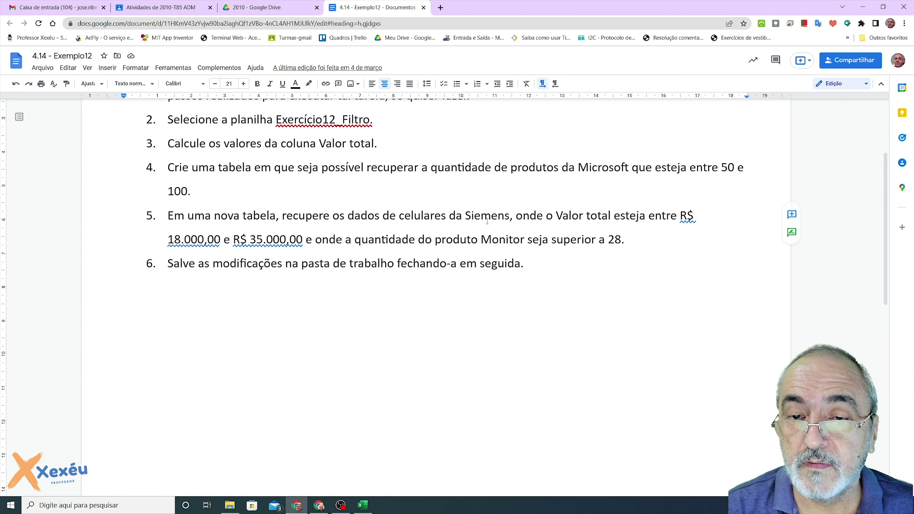
{"action": "key", "text": "alt+Tab"}
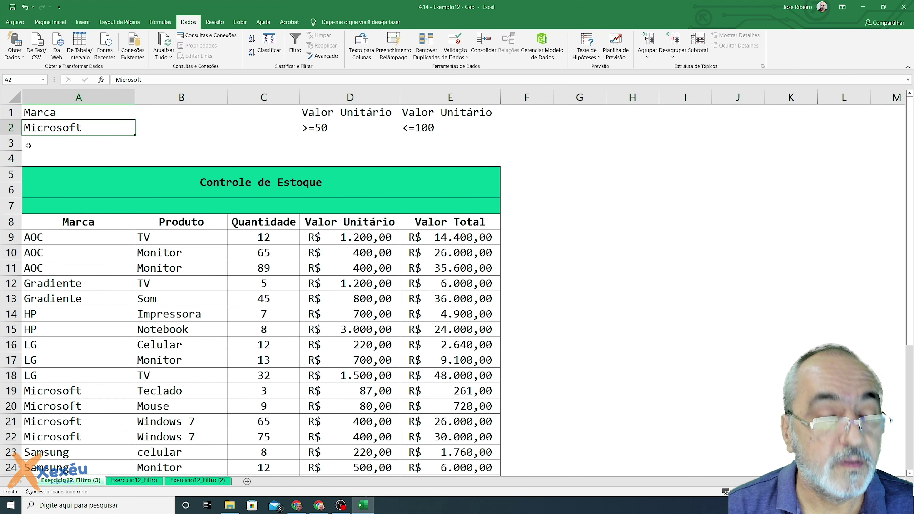
{"action": "type", "text": "Siemens"}
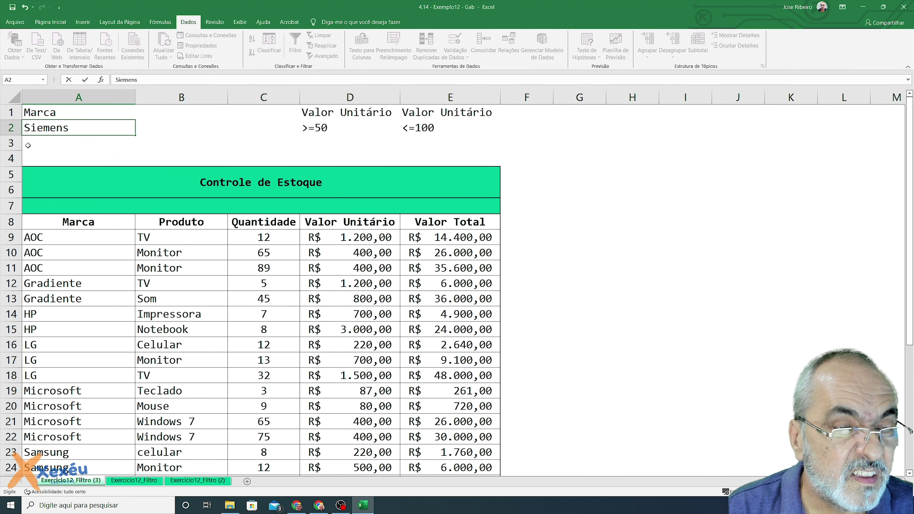
Commit Siemens in A2 and change the D1 criteria heading to Valor Total.
{"action": "key", "text": "alt+Tab"}
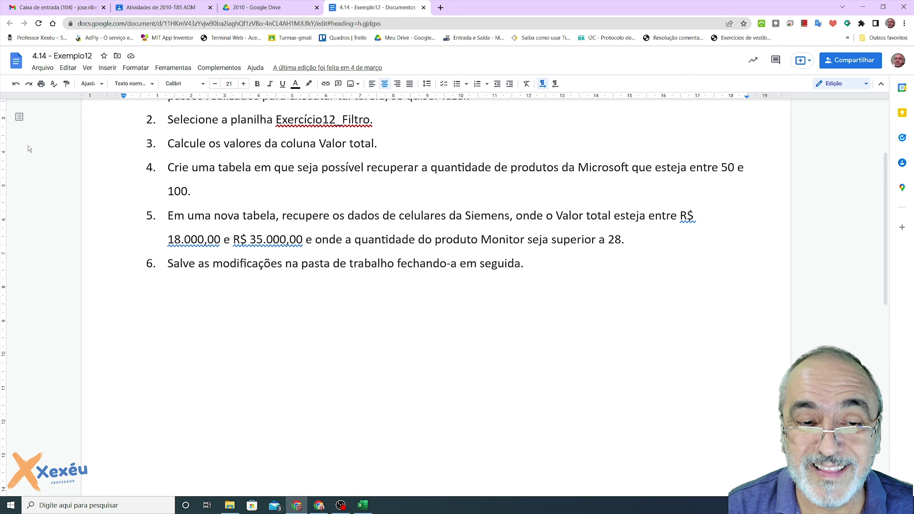
{"action": "key", "text": "alt+Tab"}
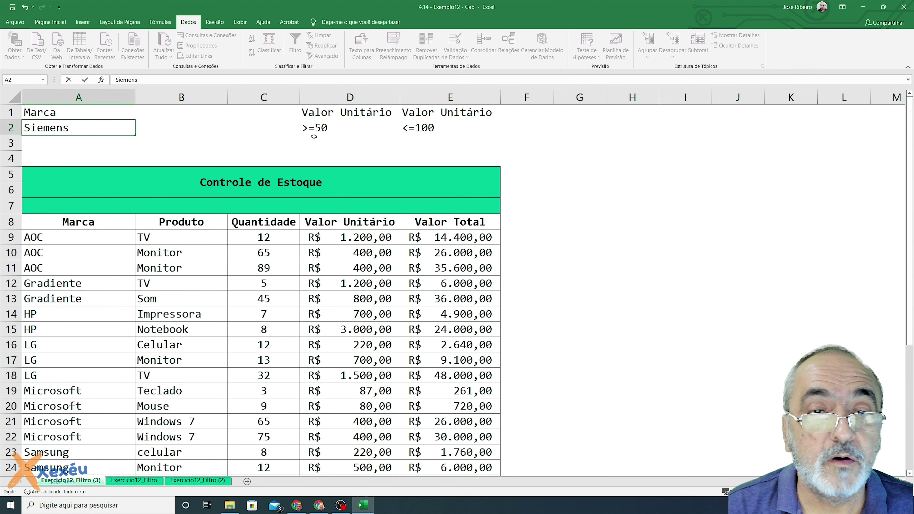
{"action": "left_click", "coordinate": [335, 112]}
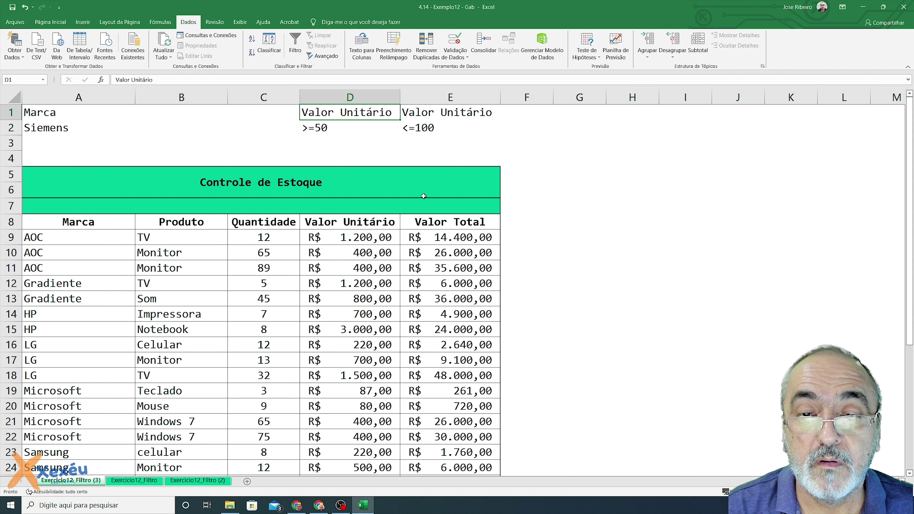
{"action": "double_click", "coordinate": [378, 114]}
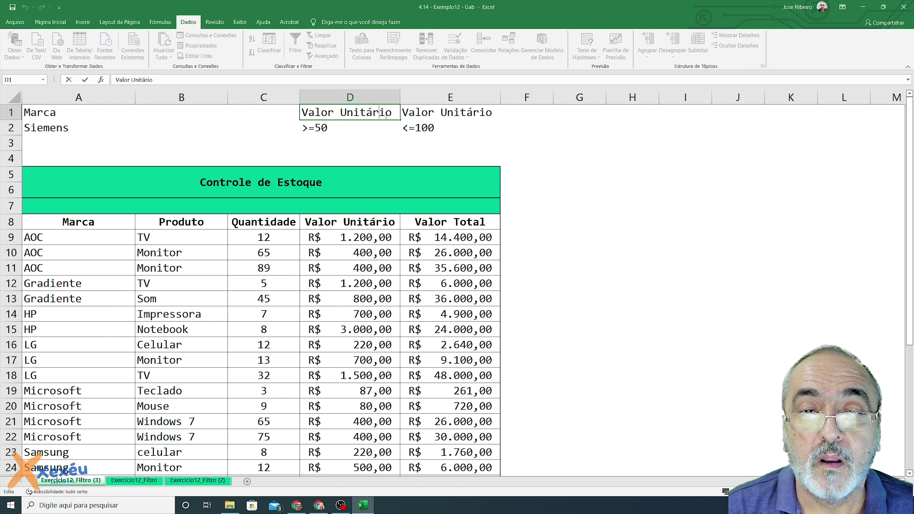
{"action": "key", "text": "BackSpace"}
{"action": "key", "text": "BackSpace"}
{"action": "key", "text": "BackSpace"}
{"action": "key", "text": "BackSpace"}
{"action": "key", "text": "BackSpace"}
{"action": "key", "text": "BackSpace"}
{"action": "key", "text": "BackSpace"}
{"action": "key", "text": "BackSpace"}
{"action": "key", "text": "BackSpace"}
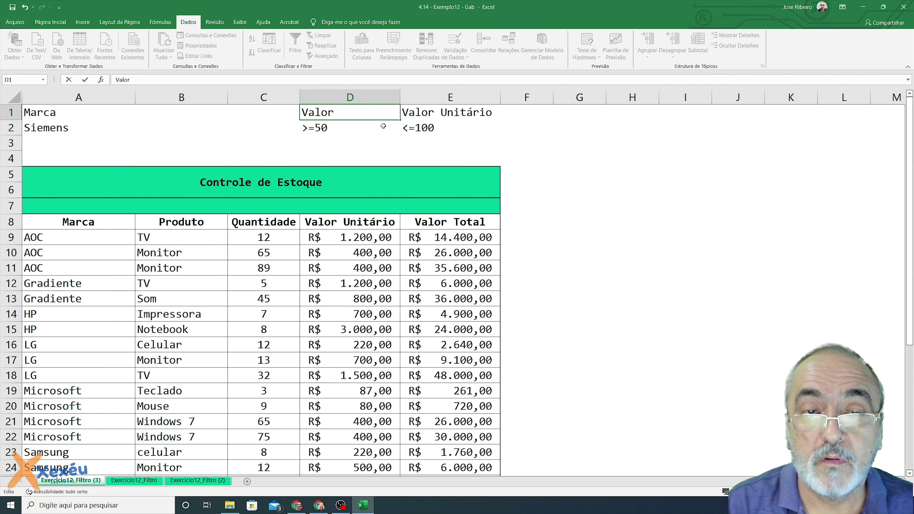
{"action": "type", "text": " T"}
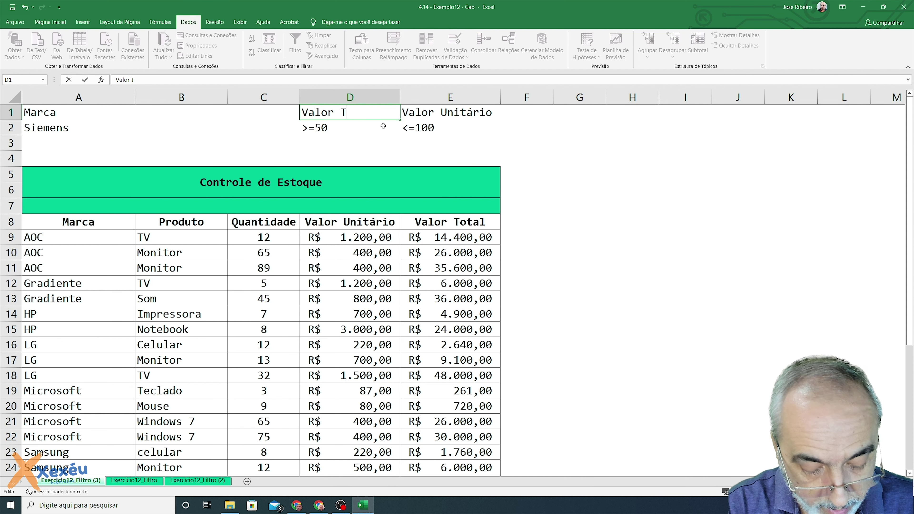
{"action": "type", "text": "otal"}
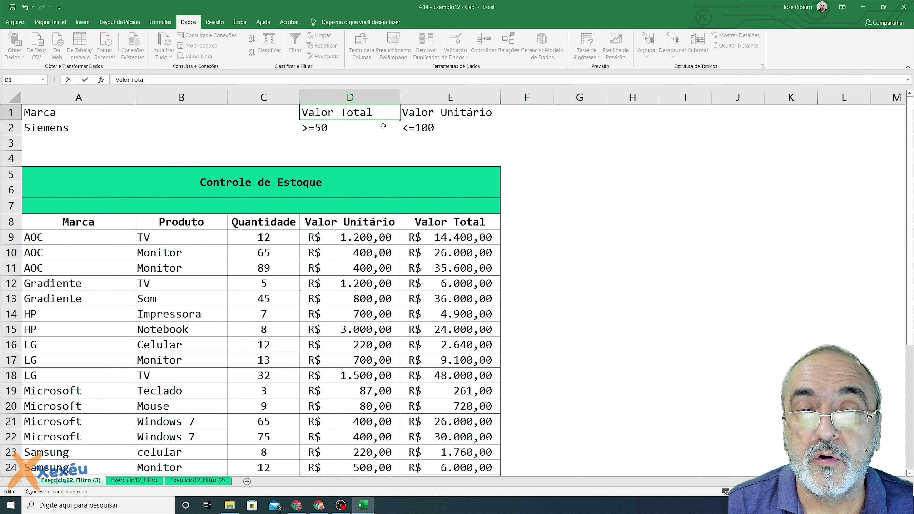
{"action": "key", "text": "Return"}
{"action": "key", "text": "Up"}
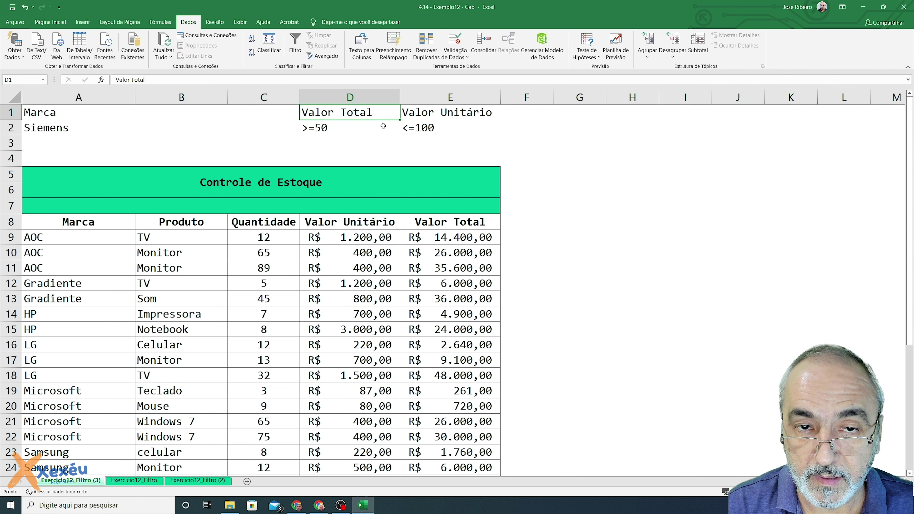
Copy the Valor Total heading from D1 into E1, then select D2.
{"action": "key", "text": "ctrl+c"}
{"action": "key", "text": "Right"}
{"action": "key", "text": "ctrl+v"}
{"action": "key", "text": "Escape"}
{"action": "left_click", "coordinate": [383, 125]}
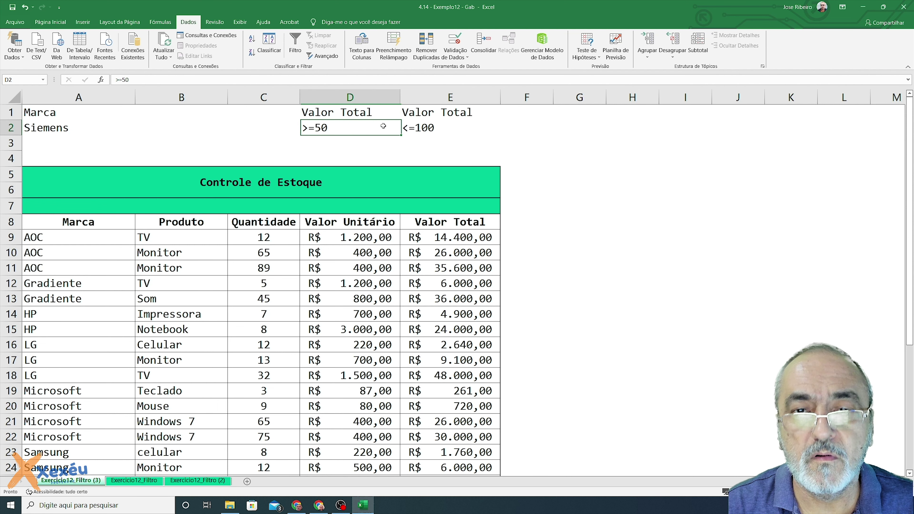
{"action": "key", "text": "alt+Tab"}
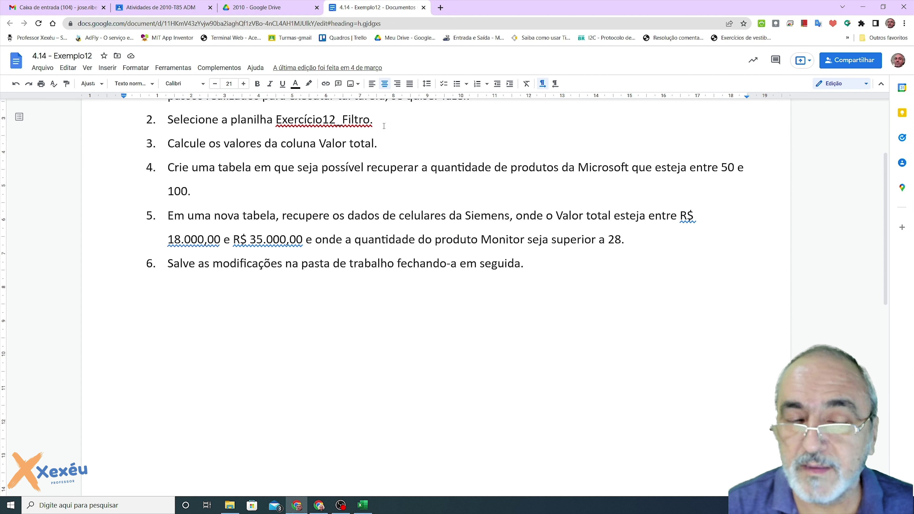
{"action": "key", "text": "alt+Tab"}
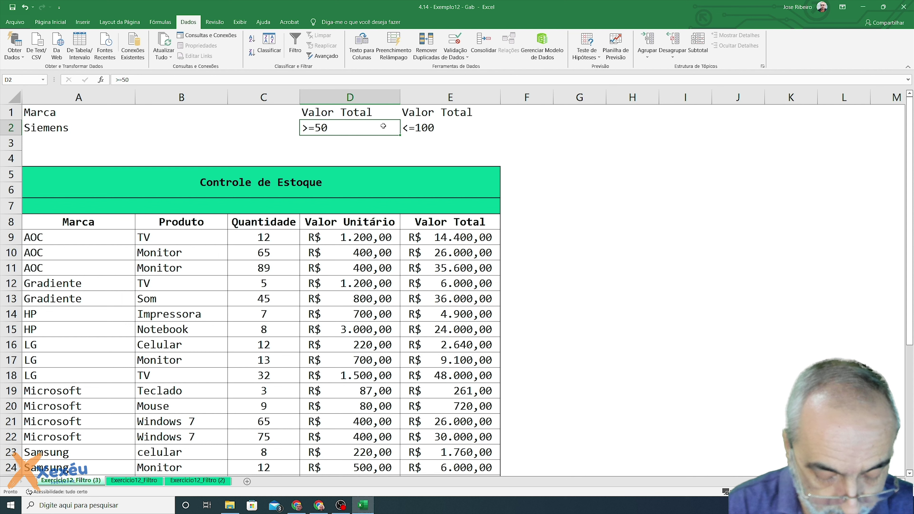
Enter >18000 in D2 and <35000 in E2, checking the range against the exercise.
{"action": "type", "text": ">18000"}
{"action": "key", "text": "ctrl+Return"}
{"action": "key", "text": "Tab"}
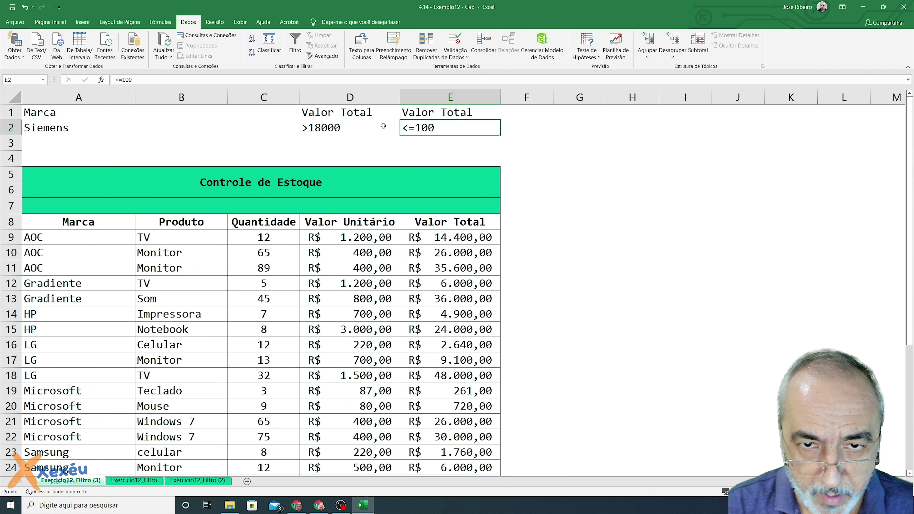
{"action": "type", "text": "<35000"}
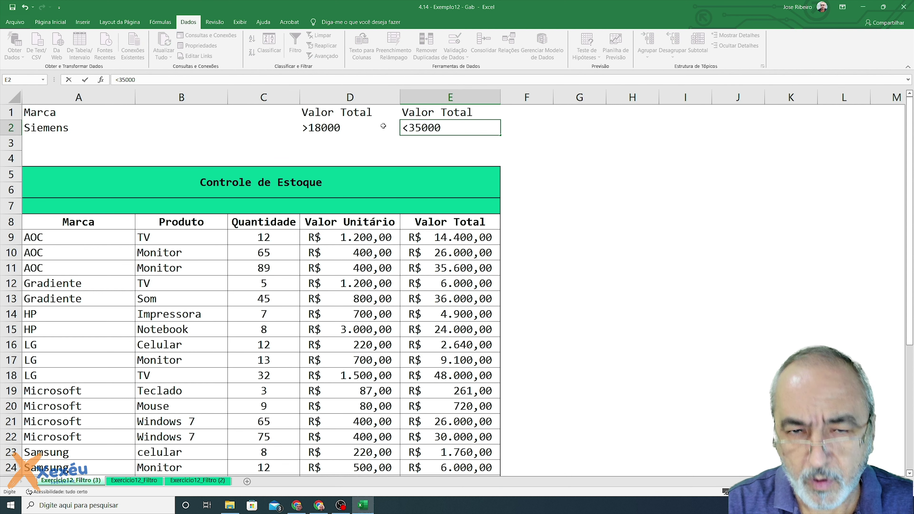
{"action": "key", "text": "Return"}
{"action": "key", "text": "alt+Tab"}
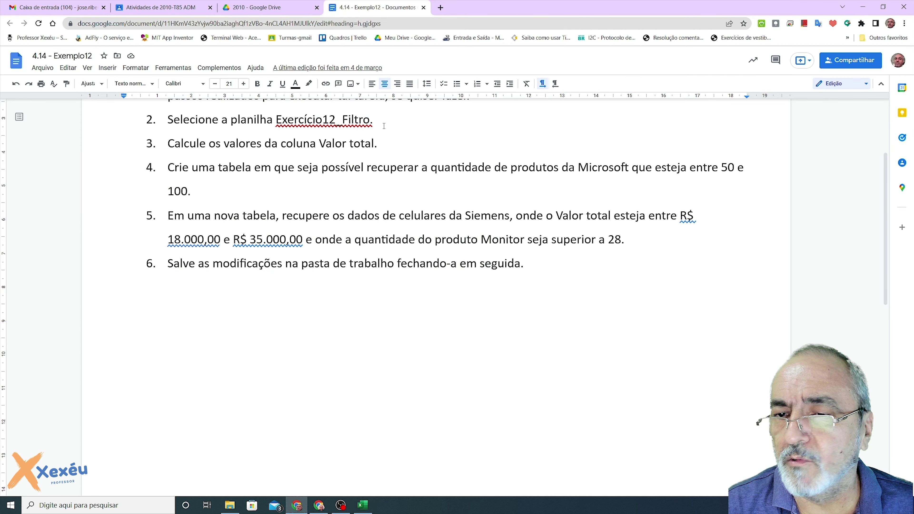
{"action": "key", "text": "alt+Tab"}
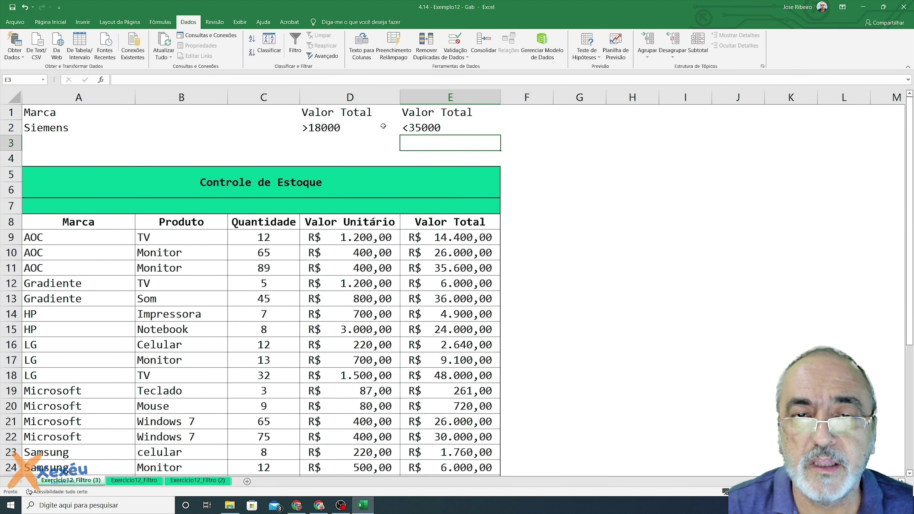
{"action": "key", "text": "alt+Tab"}
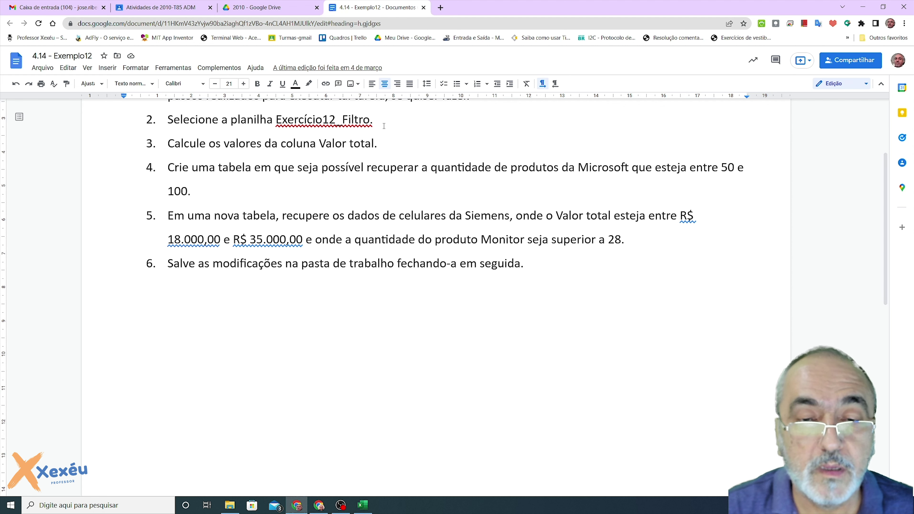
{"action": "key", "text": "alt+Tab"}
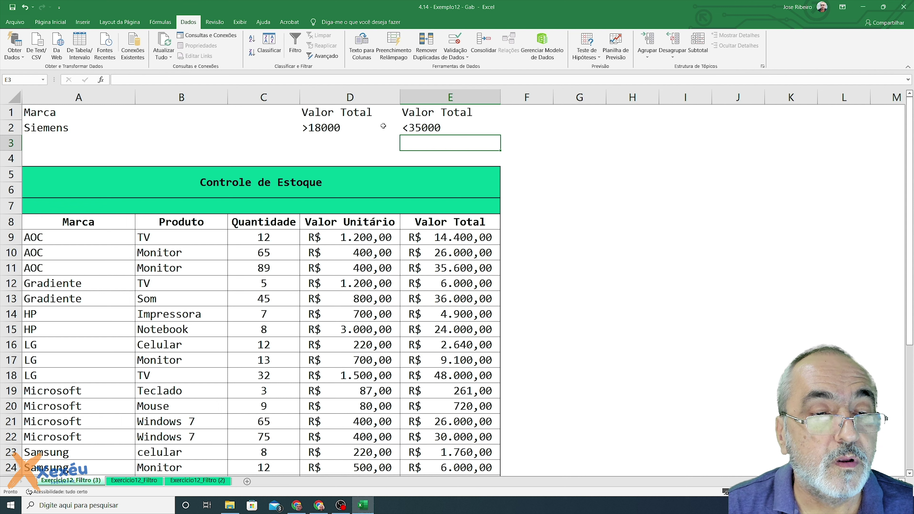
{"action": "left_click", "coordinate": [181, 114]}
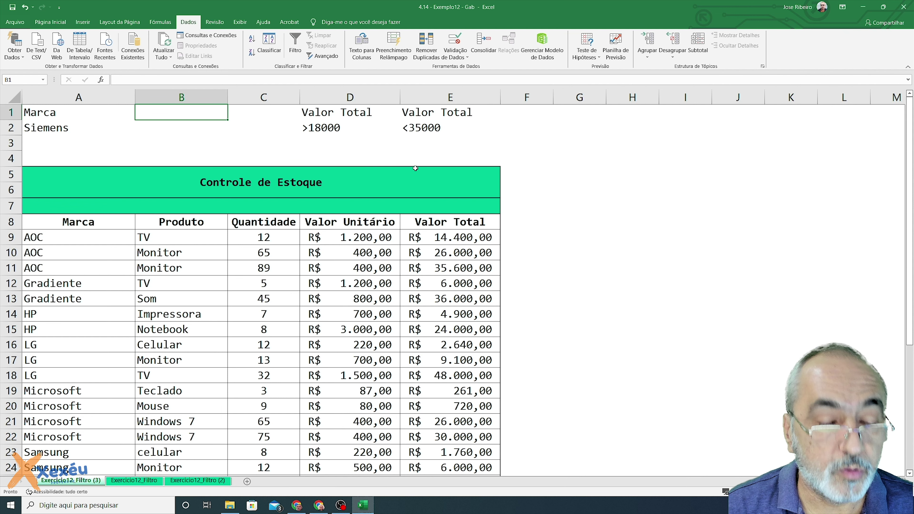
Add a Produto criteria heading in B1 with Monitor beneath it.
{"action": "type", "text": "Produto"}
{"action": "key", "text": "Return"}
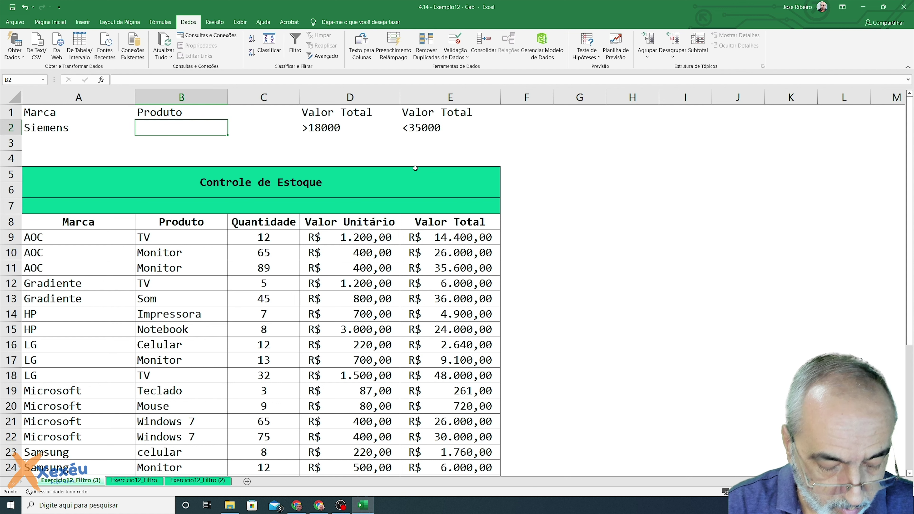
{"action": "type", "text": "Monitor"}
{"action": "key", "text": "Tab"}
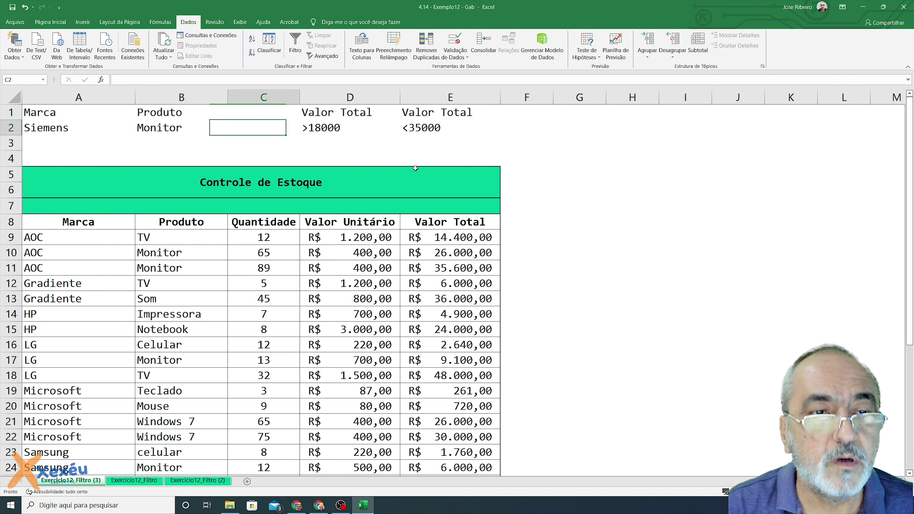
Add a Quantidade heading in C1 with the >28 criterion in C2.
{"action": "key", "text": "Up"}
{"action": "type", "text": "Quantidade"}
{"action": "key", "text": "Return"}
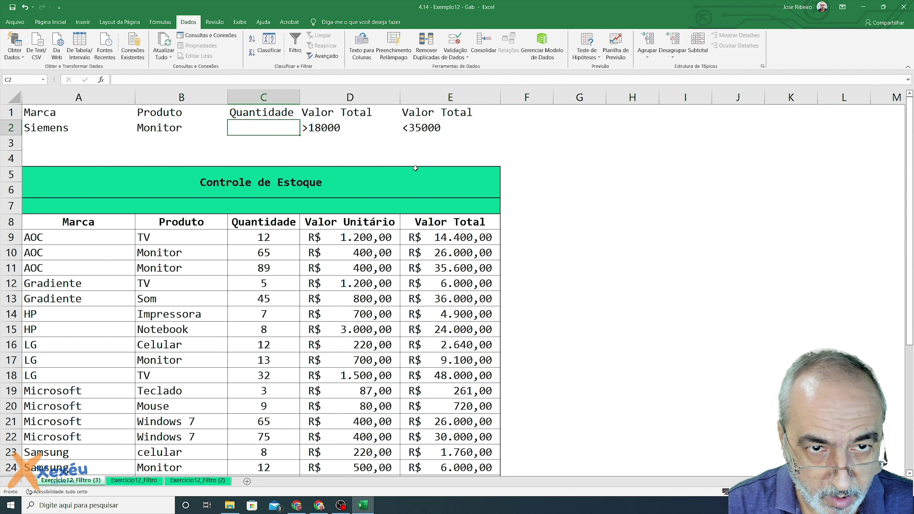
{"action": "key", "text": "alt+Tab"}
{"action": "key", "text": "alt+Tab"}
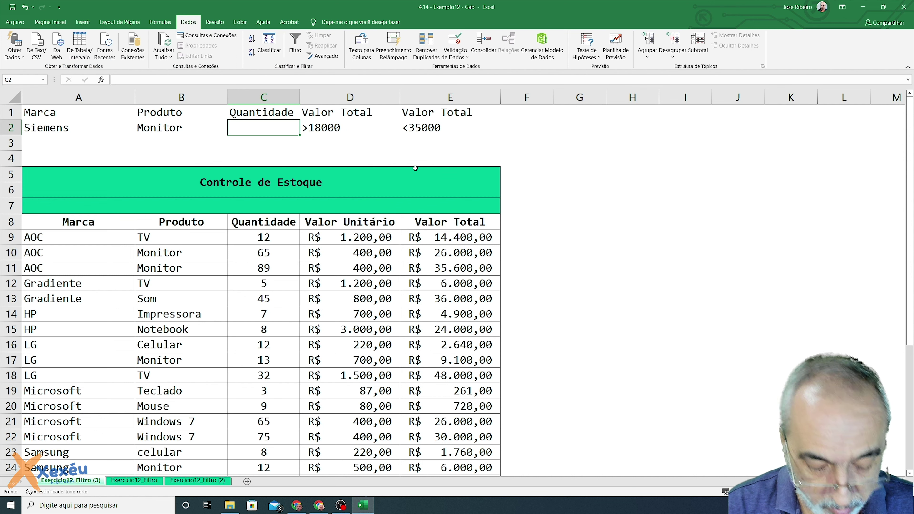
{"action": "type", "text": ">28"}
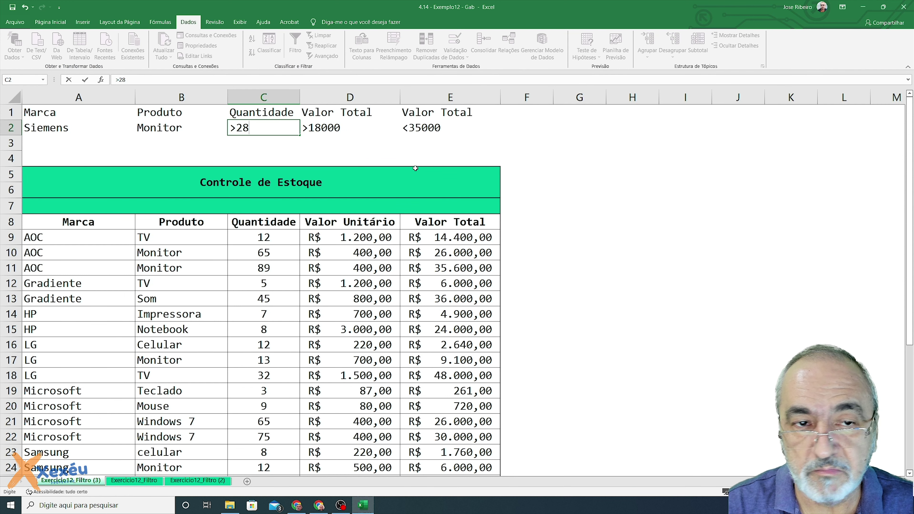
{"action": "key", "text": "Return"}
{"action": "key", "text": "Up"}
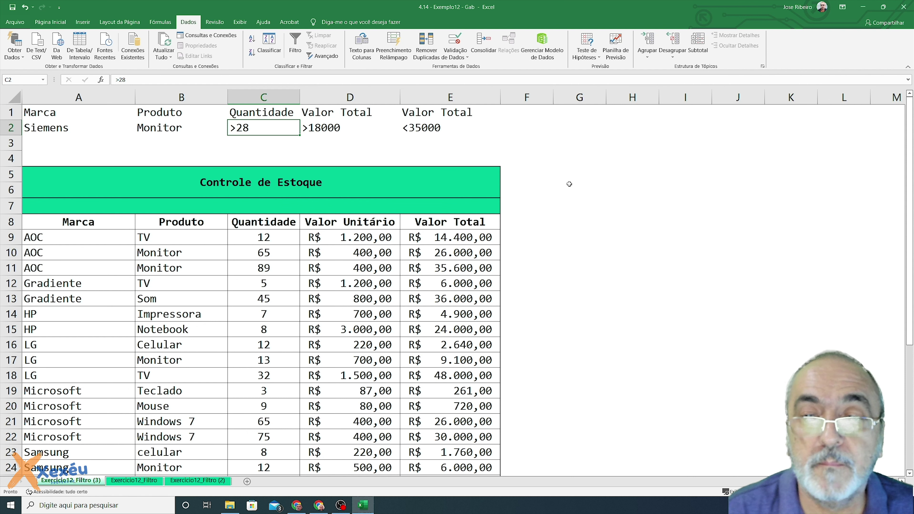
{"action": "left_click", "coordinate": [59, 222]}
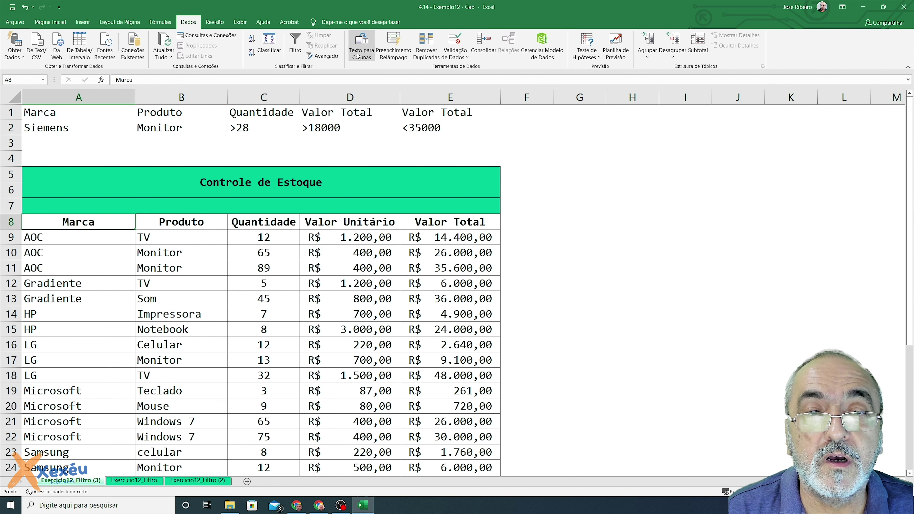
{"action": "left_click", "coordinate": [322, 58]}
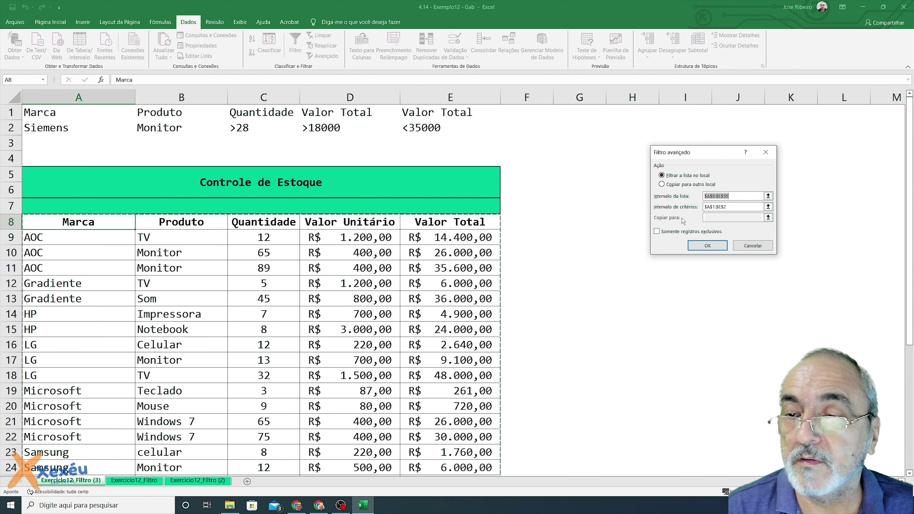
{"action": "left_click", "coordinate": [694, 185]}
{"action": "left_click", "coordinate": [721, 216]}
{"action": "type", "text": "h5"}
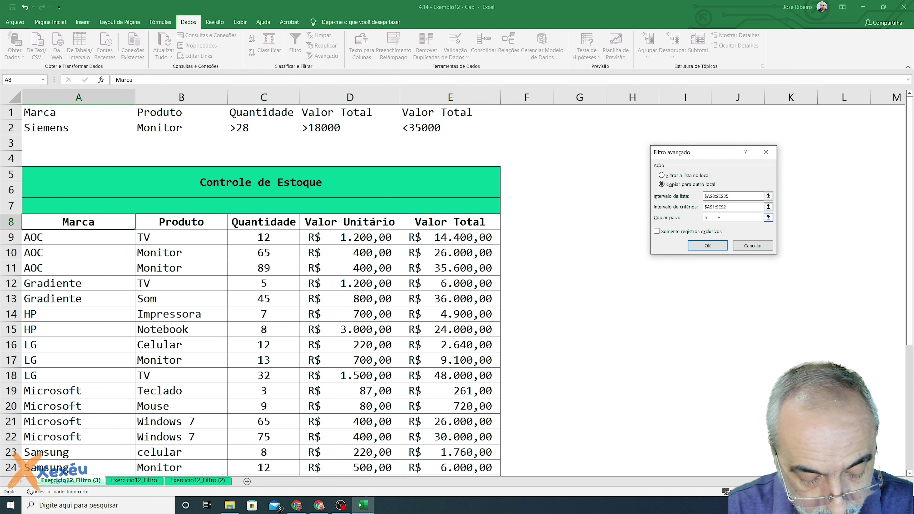
{"action": "left_click", "coordinate": [709, 246]}
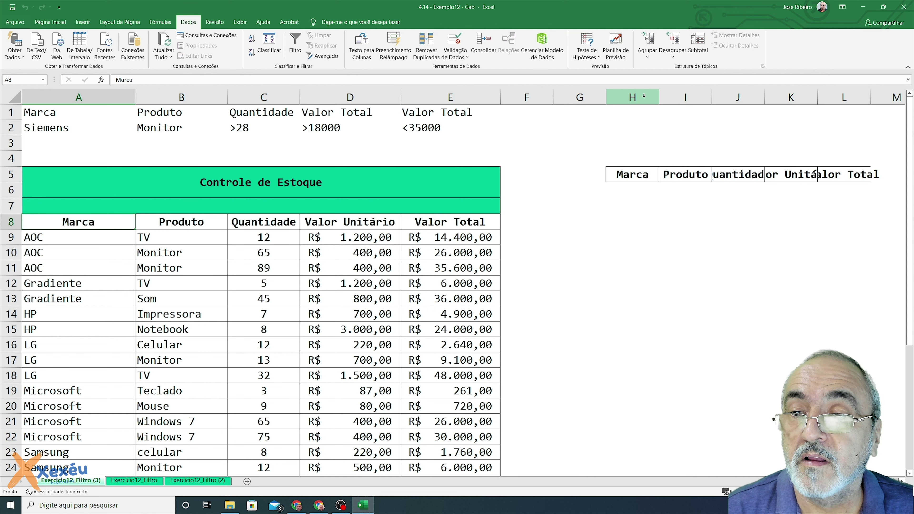
{"action": "left_click_drag", "start_coordinate": [641, 99], "coordinate": [844, 98]}
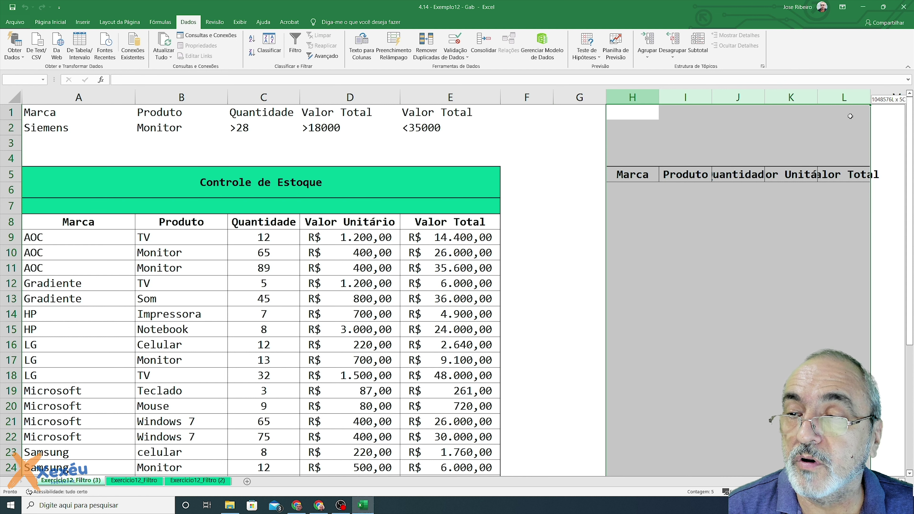
{"action": "right_click", "coordinate": [667, 207]}
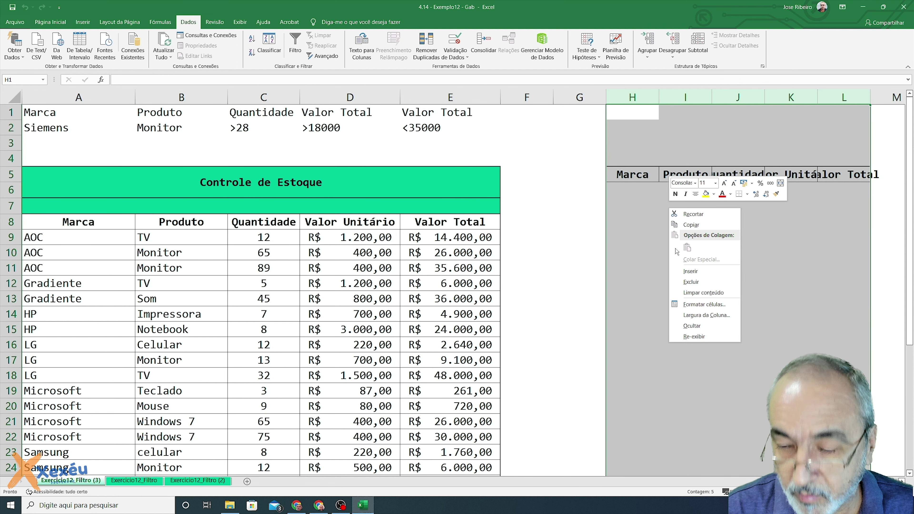
{"action": "left_click", "coordinate": [684, 292]}
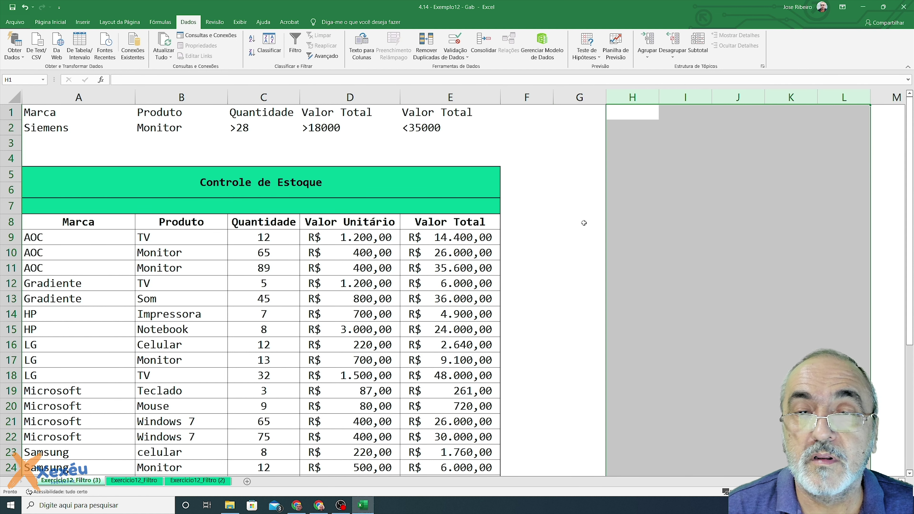
{"action": "left_click", "coordinate": [578, 205]}
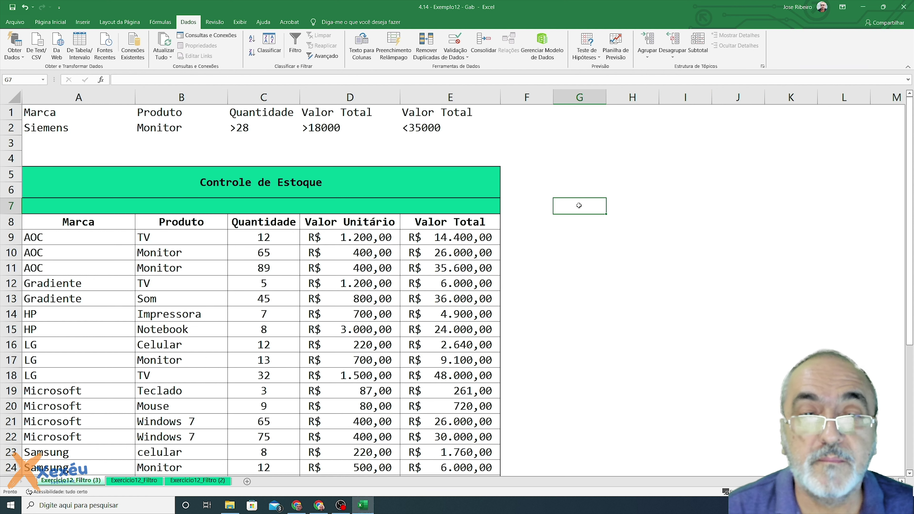
After rechecking the exercise, change the Quantidade criterion in C2 to >=28.
{"action": "key", "text": "alt+Tab"}
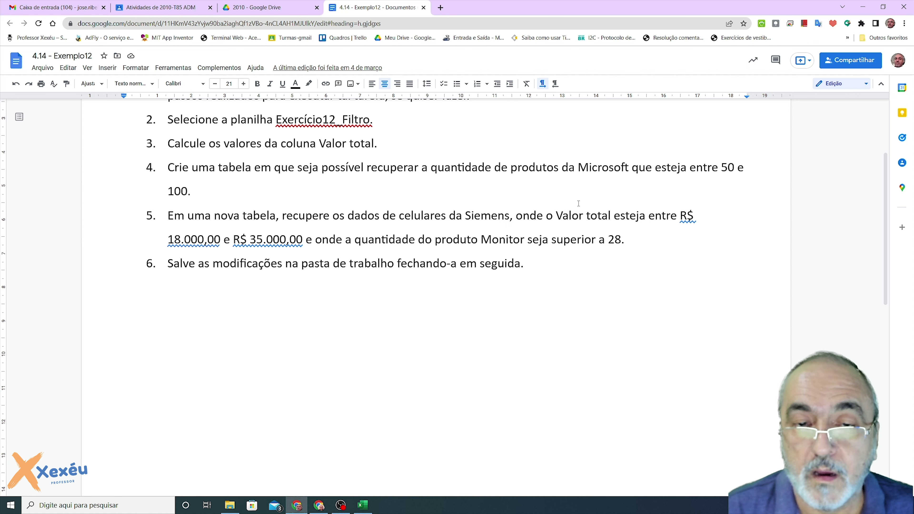
{"action": "key", "text": "alt+Tab"}
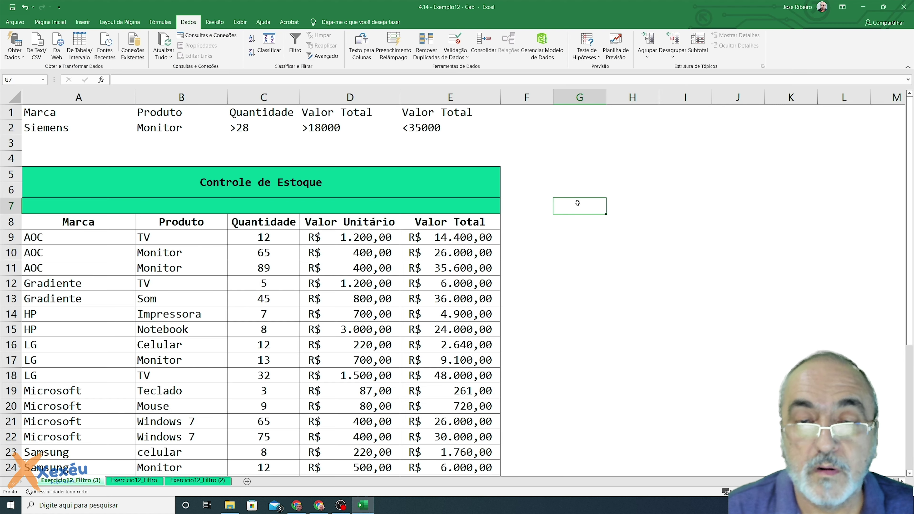
{"action": "key", "text": "alt+Tab"}
{"action": "key", "text": "alt+Tab"}
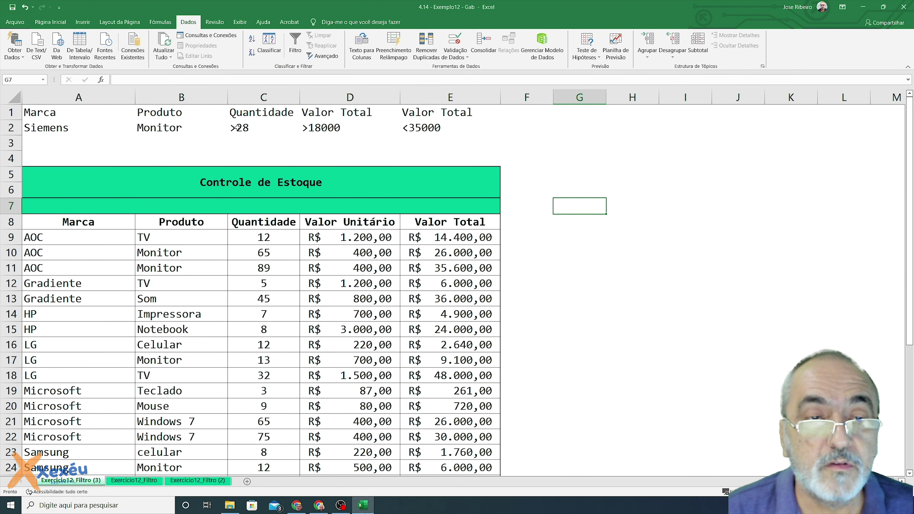
{"action": "left_click", "coordinate": [237, 130]}
{"action": "double_click", "coordinate": [237, 129]}
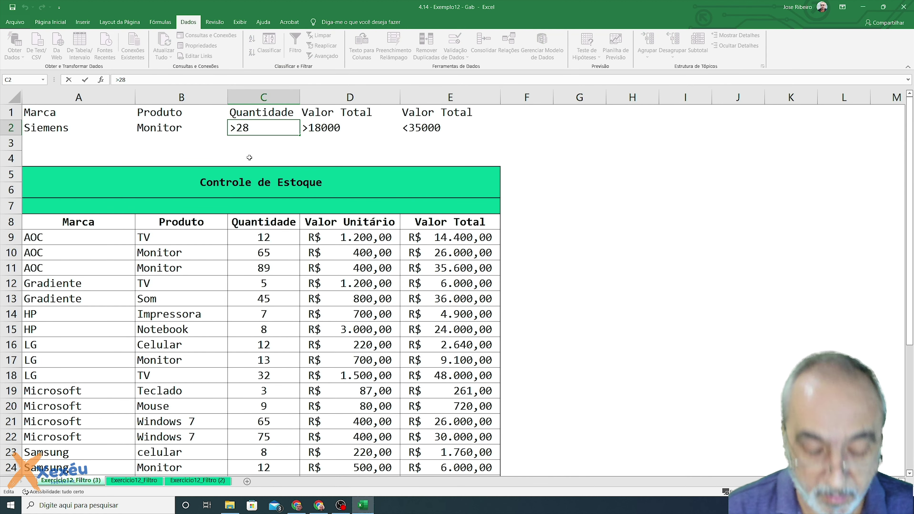
{"action": "type", "text": "="}
{"action": "key", "text": "Return"}
Change the Valor Total criteria to >=18000 in D2 and <=35000 in E2.
{"action": "key", "text": "Up"}
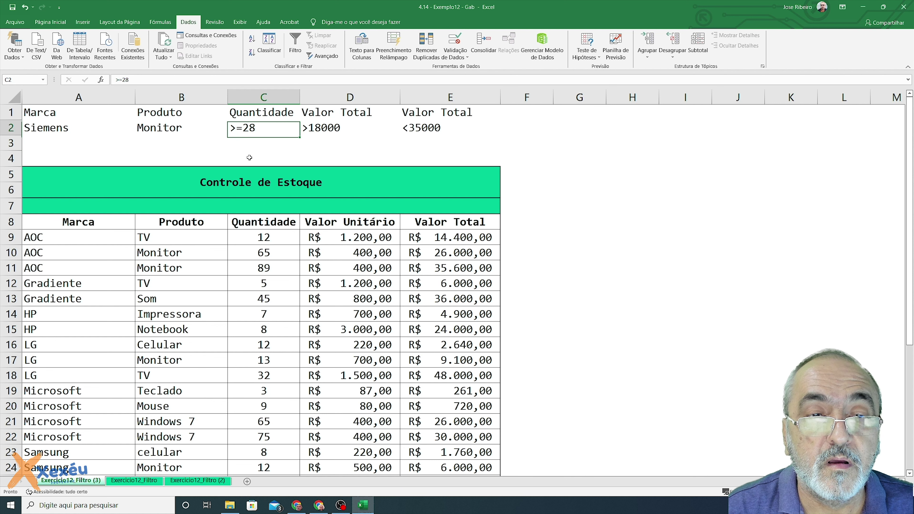
{"action": "key", "text": "Right"}
{"action": "key", "text": "F2"}
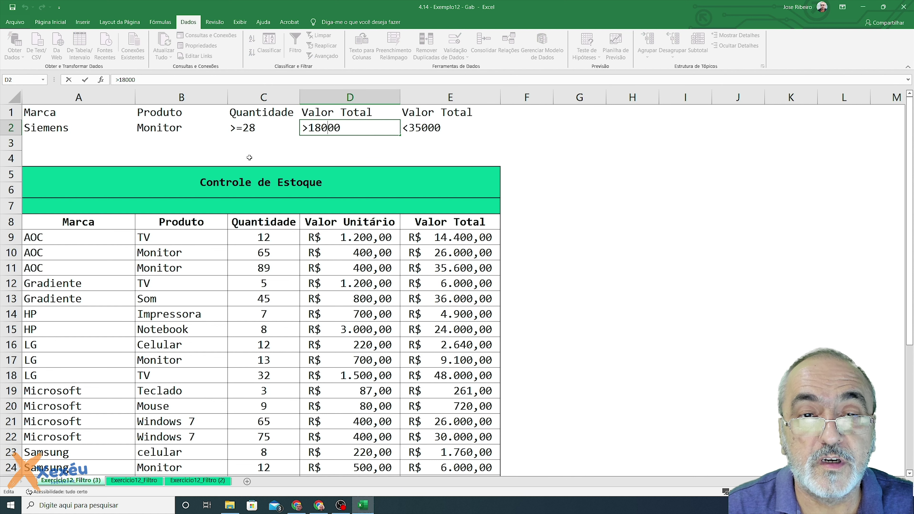
{"action": "type", "text": "="}
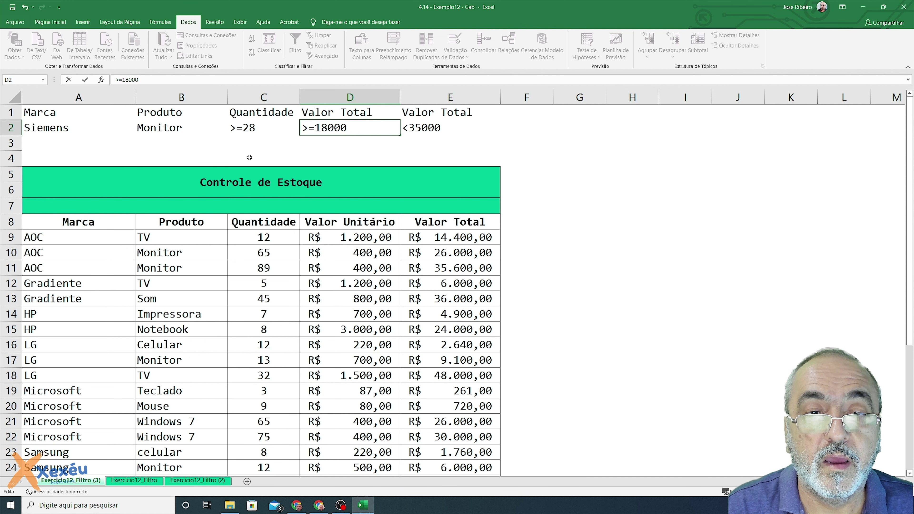
{"action": "key", "text": "Return"}
{"action": "key", "text": "Up"}
{"action": "key", "text": "Right"}
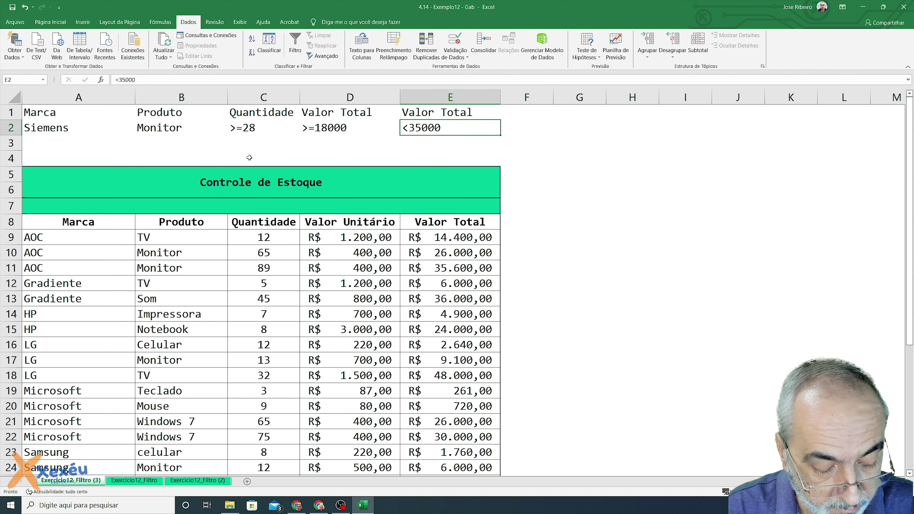
{"action": "key", "text": "F2"}
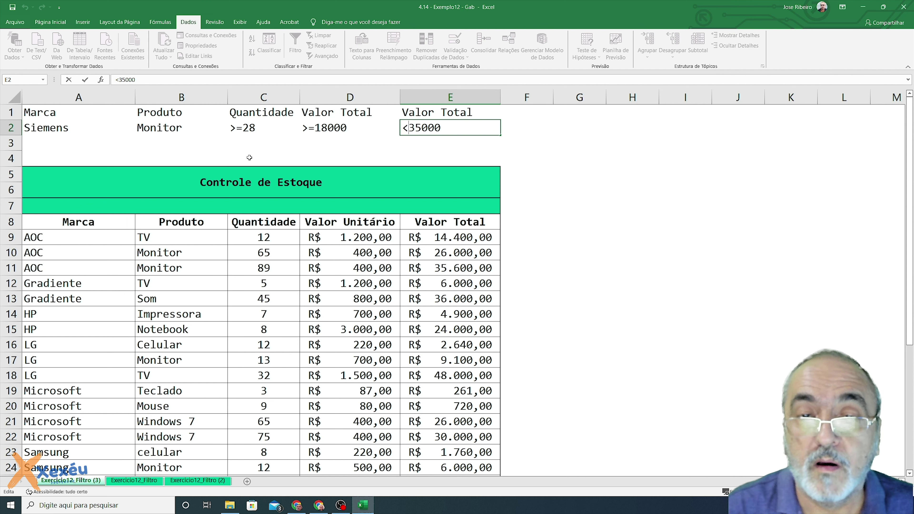
{"action": "type", "text": "="}
{"action": "key", "text": "Return"}
{"action": "key", "text": "Up"}
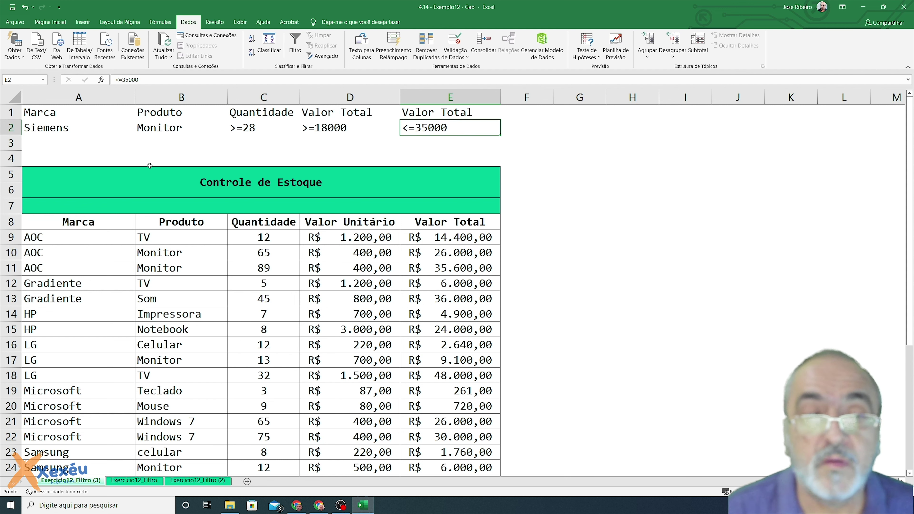
{"action": "left_click", "coordinate": [42, 224]}
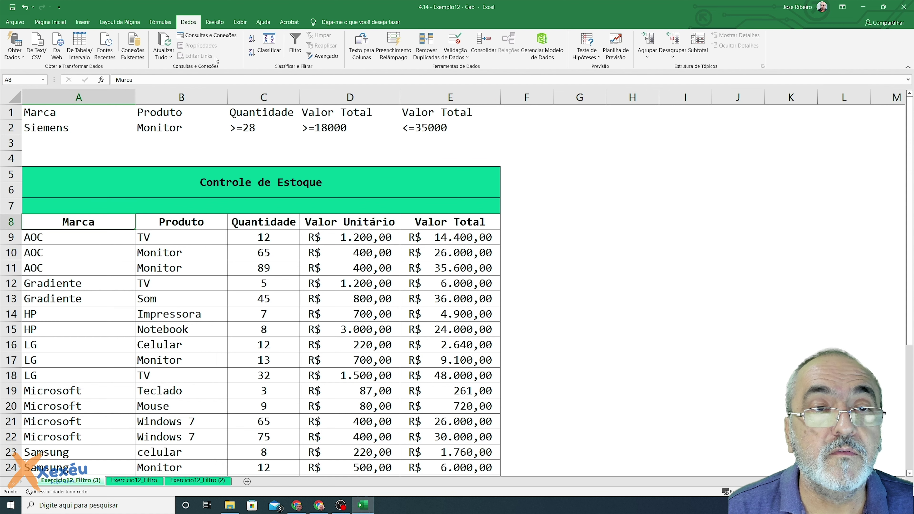
Rerun the advanced filter with Copiar para outro local set to H5, yielding only headers.
{"action": "left_click", "coordinate": [322, 56]}
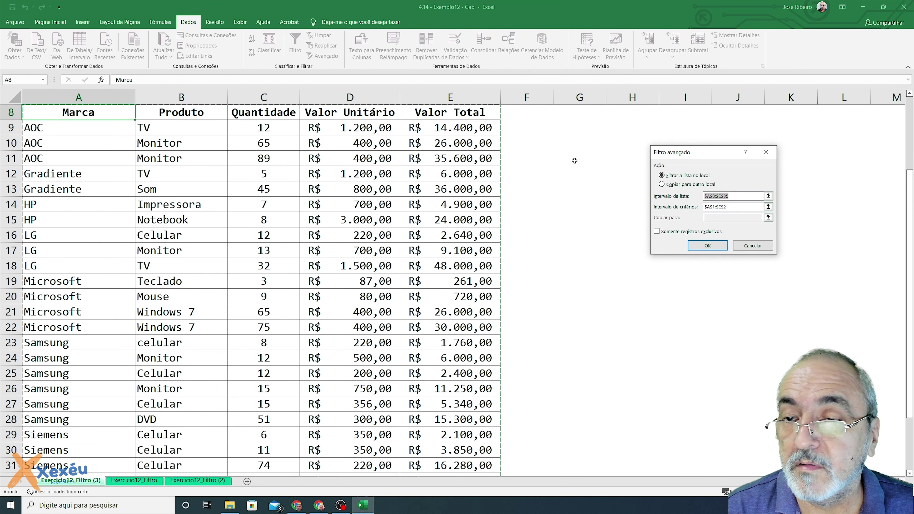
{"action": "left_click", "coordinate": [695, 185]}
{"action": "left_click", "coordinate": [715, 218]}
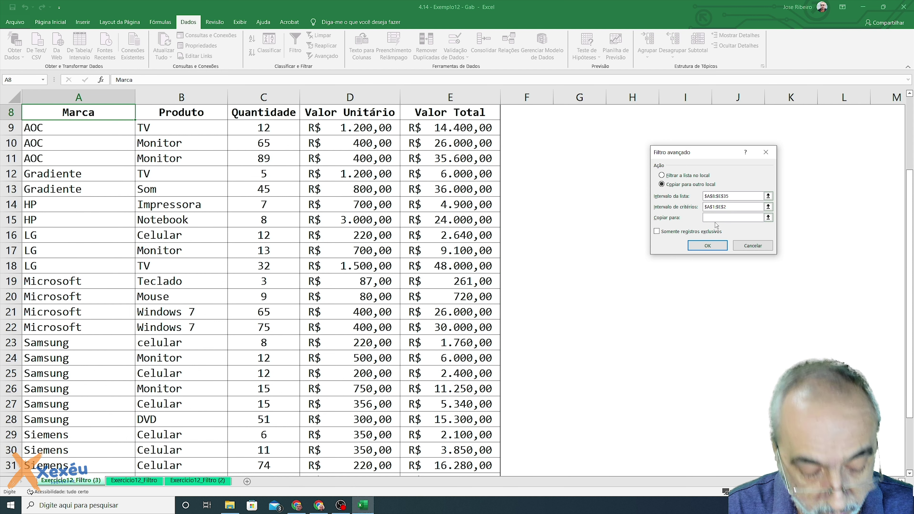
{"action": "left_click", "coordinate": [712, 245]}
{"action": "scroll", "coordinate": [698, 230], "scroll_direction": "up", "scroll_amount": 3}
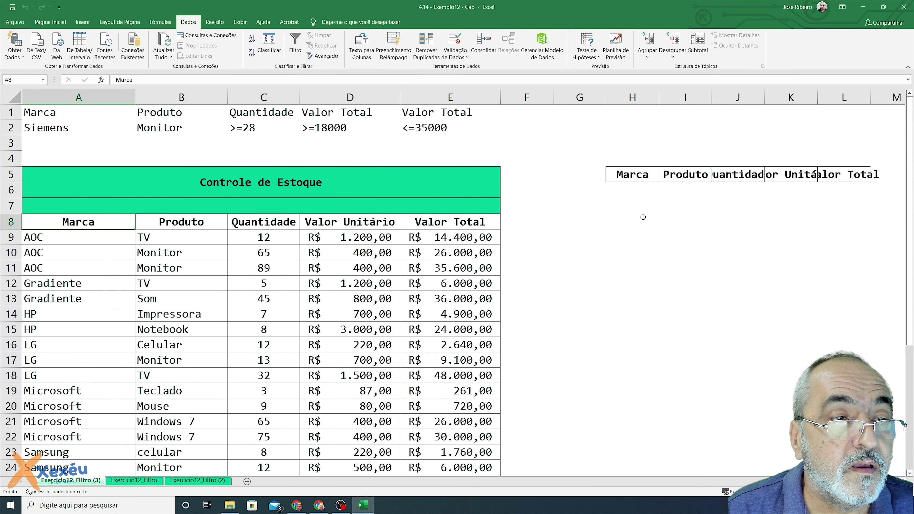
{"action": "key", "text": "alt"}
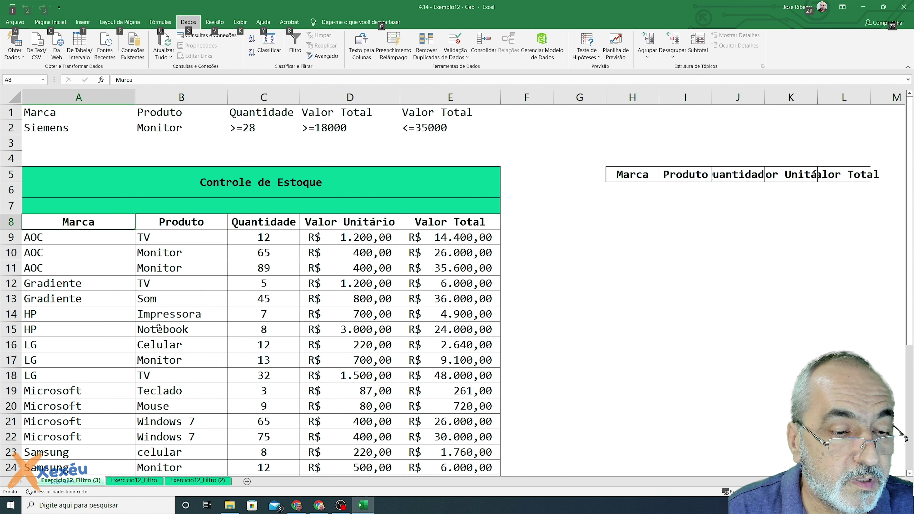
{"action": "scroll", "coordinate": [91, 326], "scroll_direction": "down", "scroll_amount": 2}
{"action": "scroll", "coordinate": [90, 327], "scroll_direction": "down", "scroll_amount": 2}
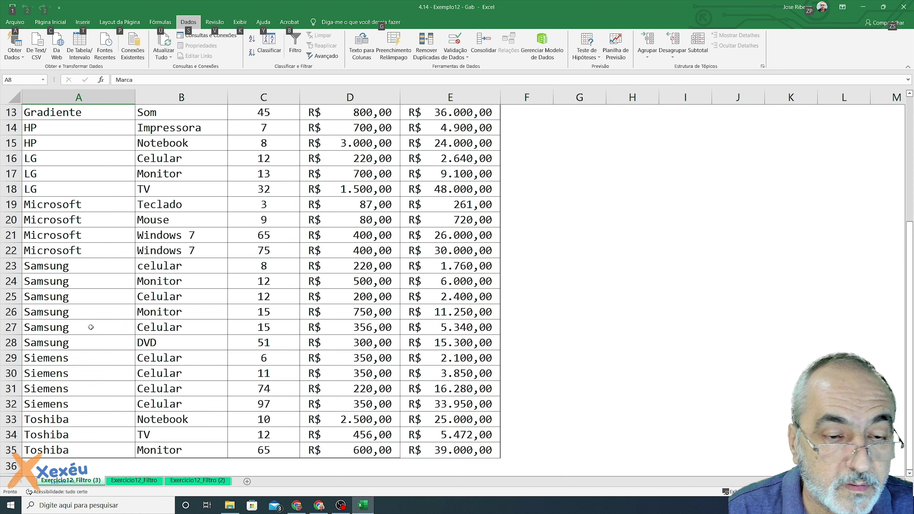
{"action": "scroll", "coordinate": [90, 326], "scroll_direction": "up", "scroll_amount": 1}
{"action": "scroll", "coordinate": [90, 327], "scroll_direction": "up", "scroll_amount": 2}
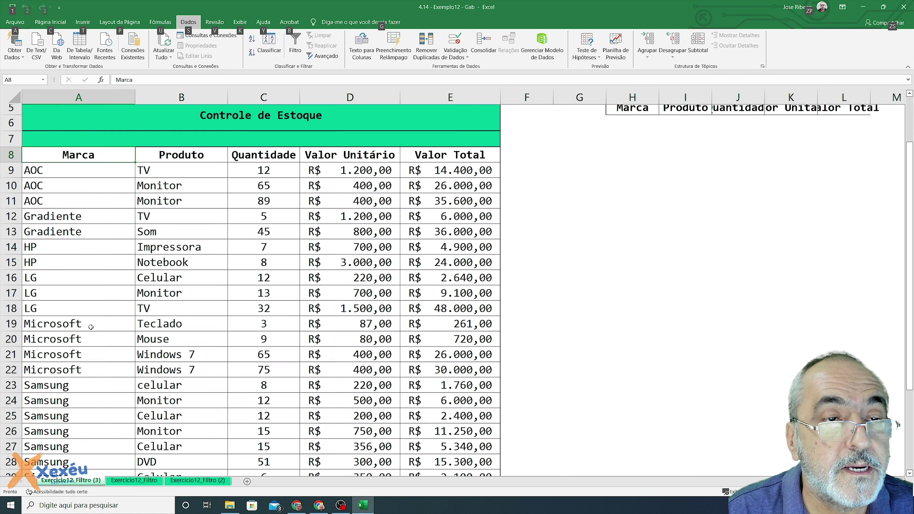
{"action": "scroll", "coordinate": [90, 327], "scroll_direction": "down", "scroll_amount": 2}
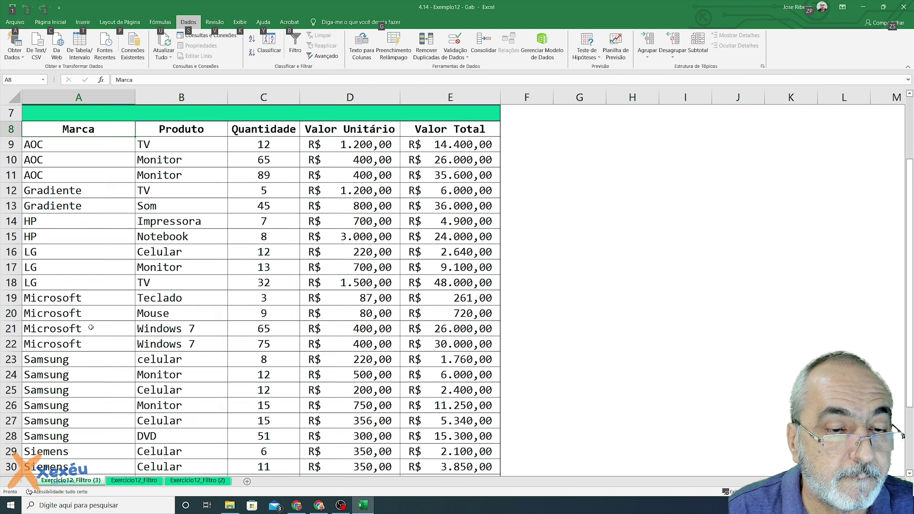
{"action": "scroll", "coordinate": [91, 327], "scroll_direction": "down", "scroll_amount": 1}
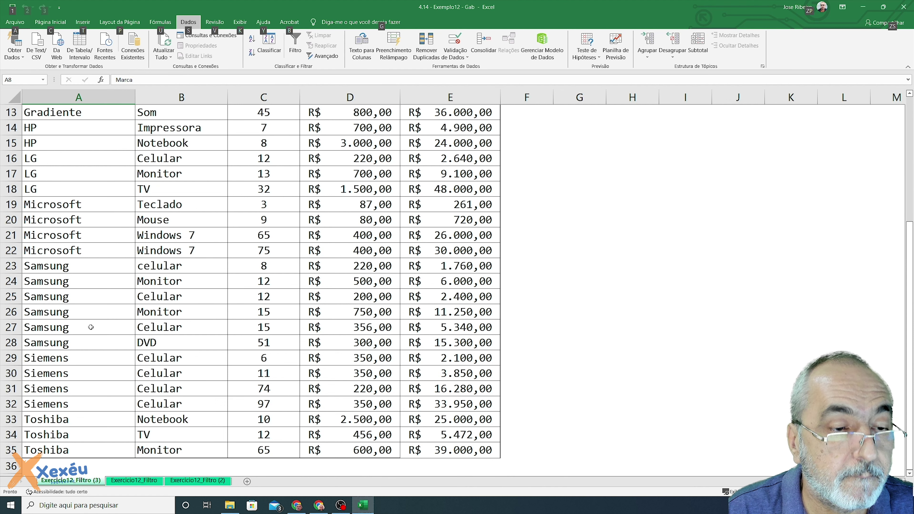
{"action": "scroll", "coordinate": [90, 327], "scroll_direction": "up", "scroll_amount": 1}
{"action": "scroll", "coordinate": [91, 327], "scroll_direction": "up", "scroll_amount": 2}
{"action": "scroll", "coordinate": [91, 326], "scroll_direction": "up", "scroll_amount": 1}
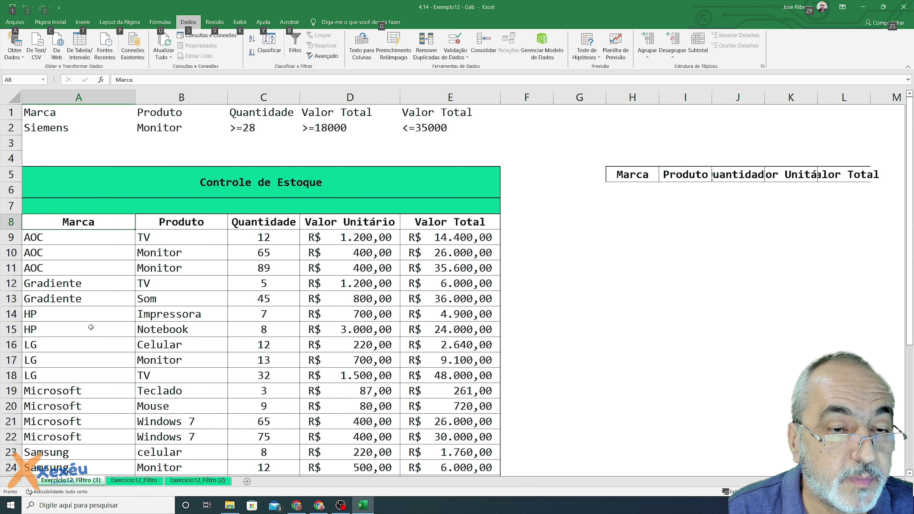
{"action": "key", "text": "alt+Tab"}
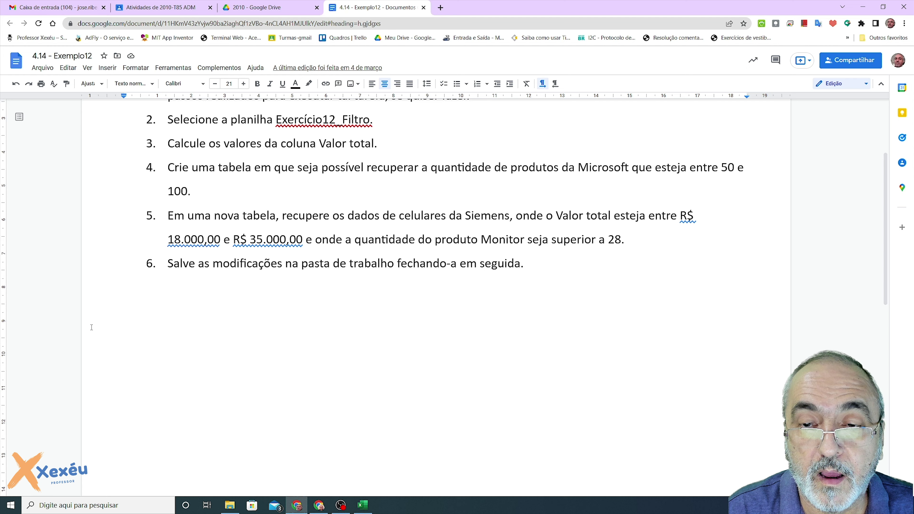
{"action": "key", "text": "alt+Tab"}
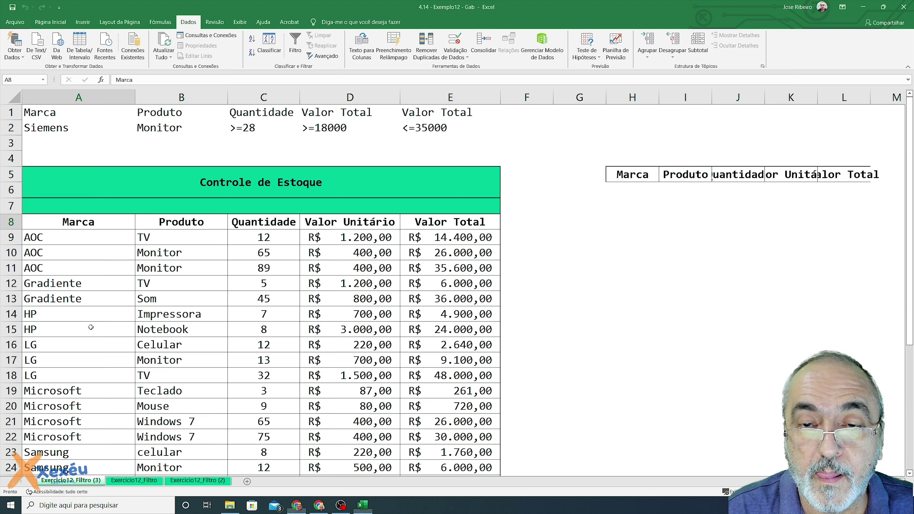
{"action": "scroll", "coordinate": [91, 327], "scroll_direction": "down", "scroll_amount": 1}
{"action": "scroll", "coordinate": [90, 326], "scroll_direction": "down", "scroll_amount": 2}
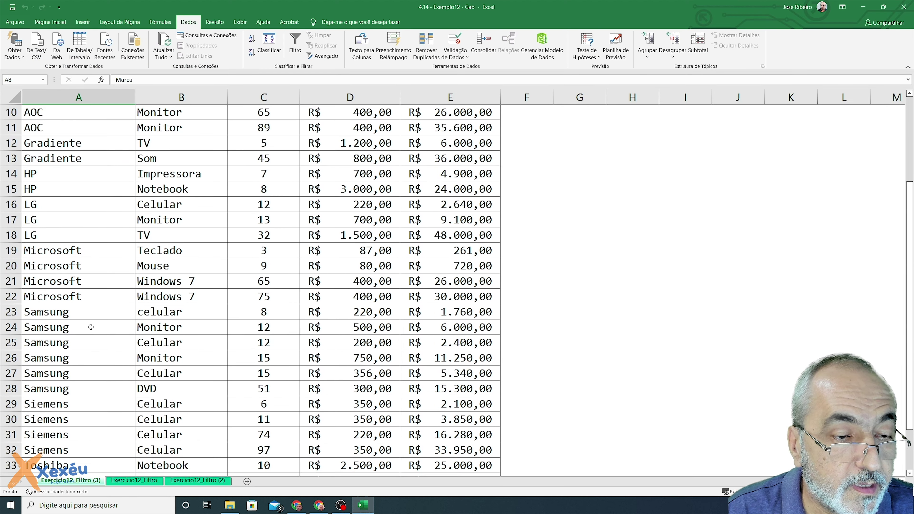
{"action": "scroll", "coordinate": [90, 327], "scroll_direction": "down", "scroll_amount": 1}
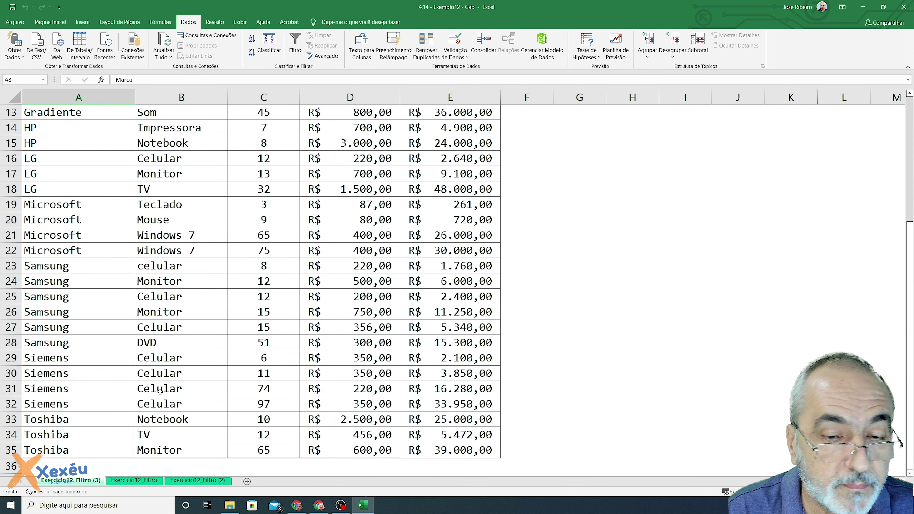
{"action": "key", "text": "alt+Tab"}
{"action": "key", "text": "alt+Tab"}
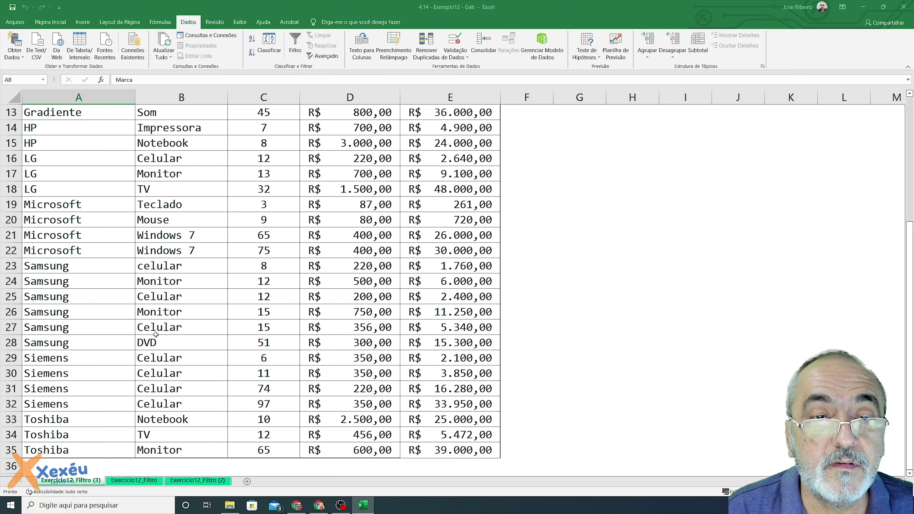
{"action": "scroll", "coordinate": [612, 262], "scroll_direction": "up", "scroll_amount": 4}
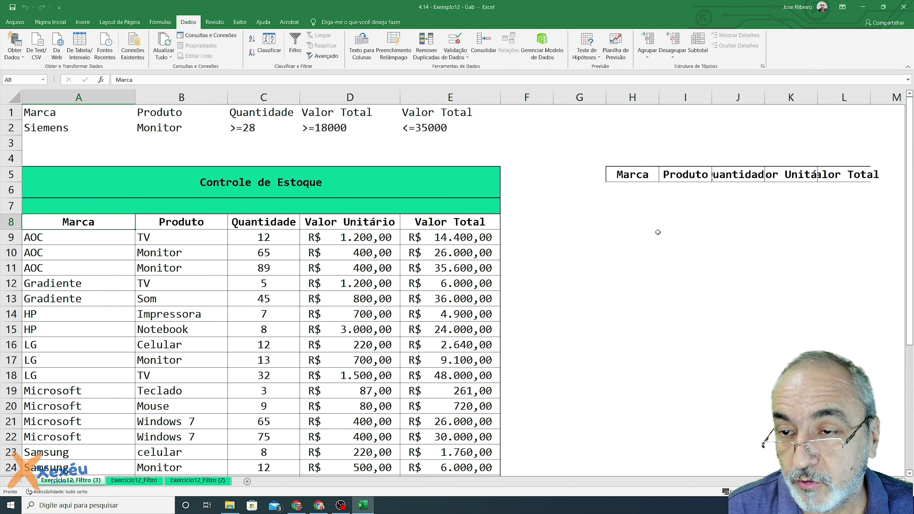
{"action": "left_click", "coordinate": [42, 136]}
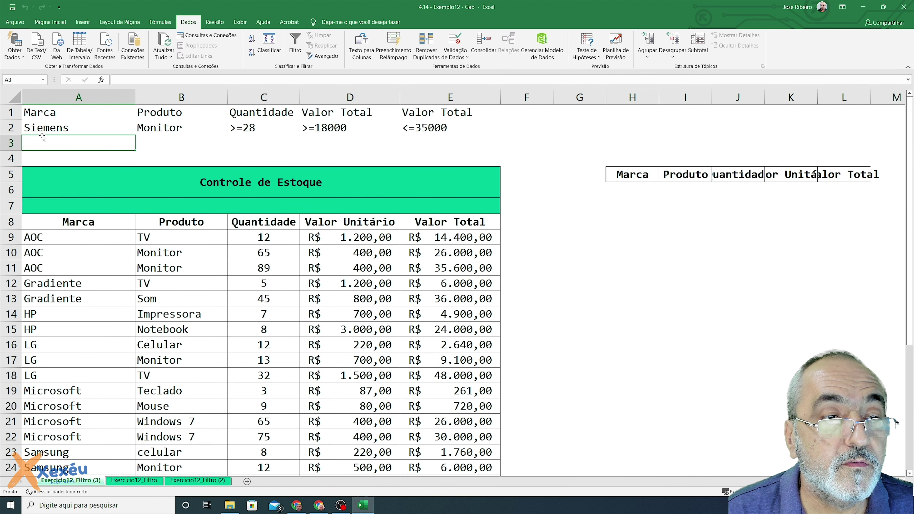
Clear the Siemens brand criterion from A2.
{"action": "left_click", "coordinate": [45, 129]}
{"action": "key", "text": "Delete"}
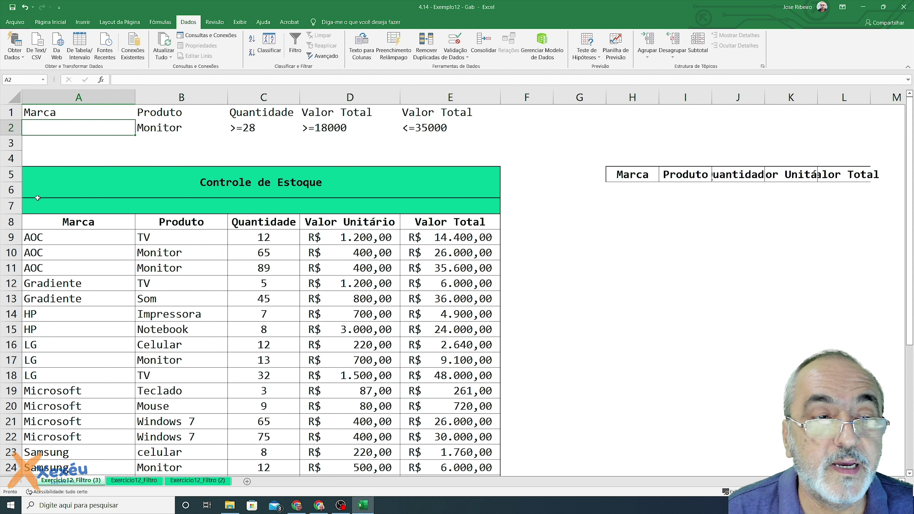
{"action": "left_click", "coordinate": [43, 227]}
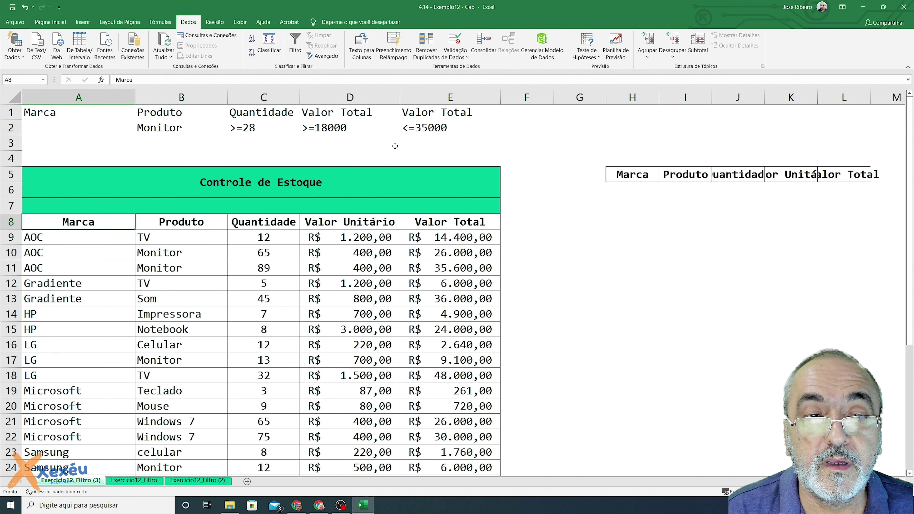
Rerun the advanced filter copying to h5 with criteria range changed to $B$1:$E$2.
{"action": "left_click", "coordinate": [322, 56]}
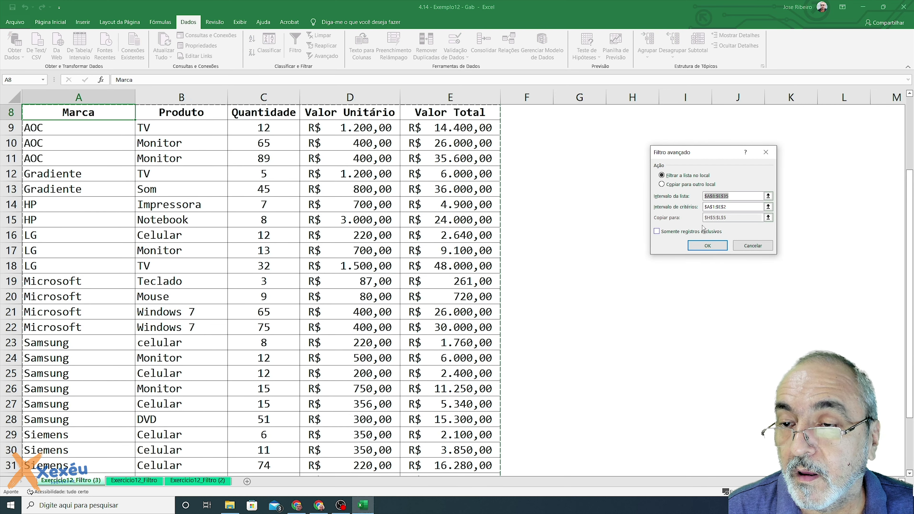
{"action": "left_click", "coordinate": [674, 183]}
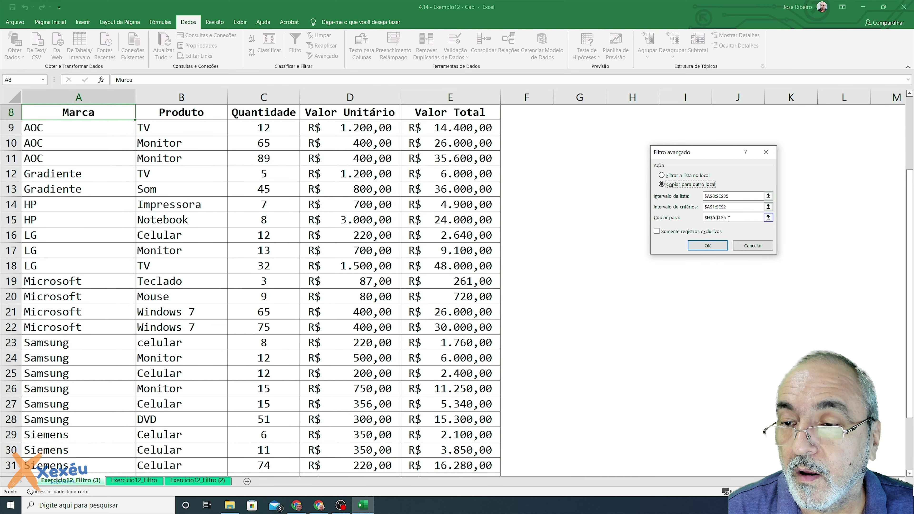
{"action": "left_click_drag", "start_coordinate": [730, 218], "coordinate": [697, 216]}
{"action": "type", "text": "h5"}
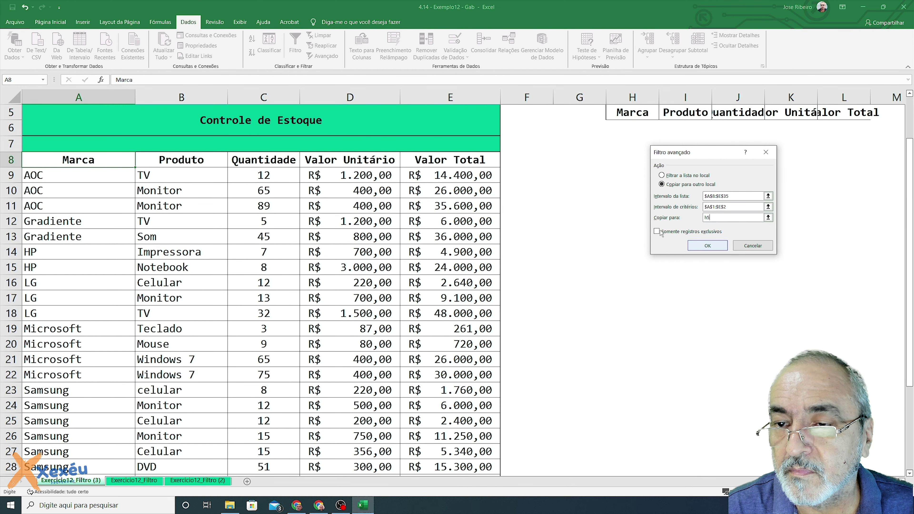
{"action": "scroll", "coordinate": [491, 185], "scroll_direction": "up", "scroll_amount": 2}
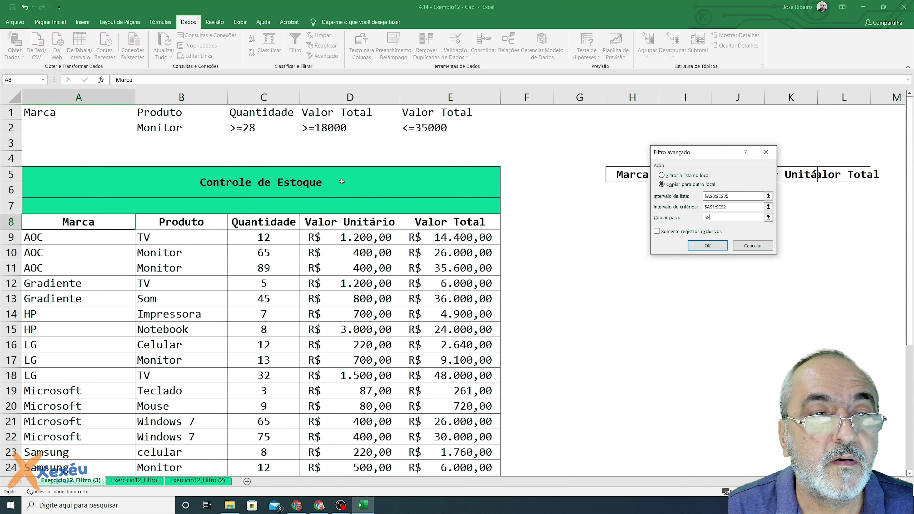
{"action": "left_click", "coordinate": [708, 208]}
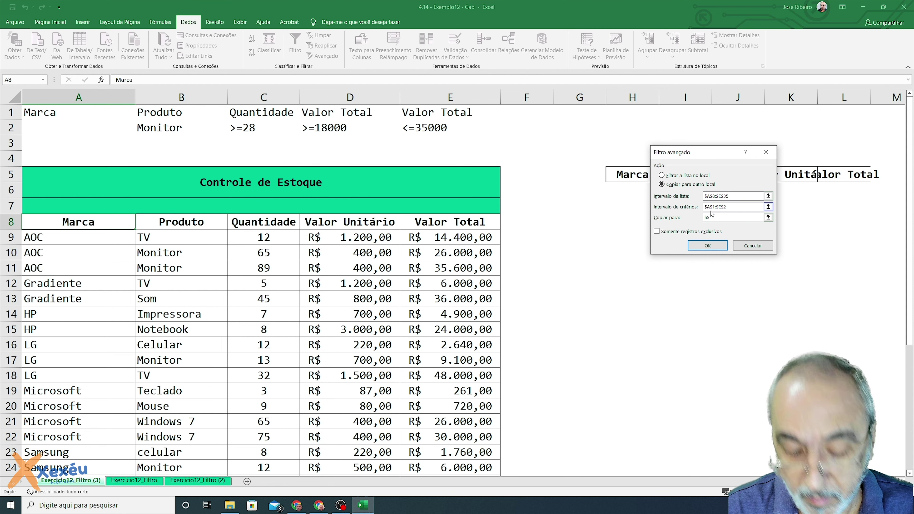
{"action": "key", "text": "Delete"}
{"action": "type", "text": "b"}
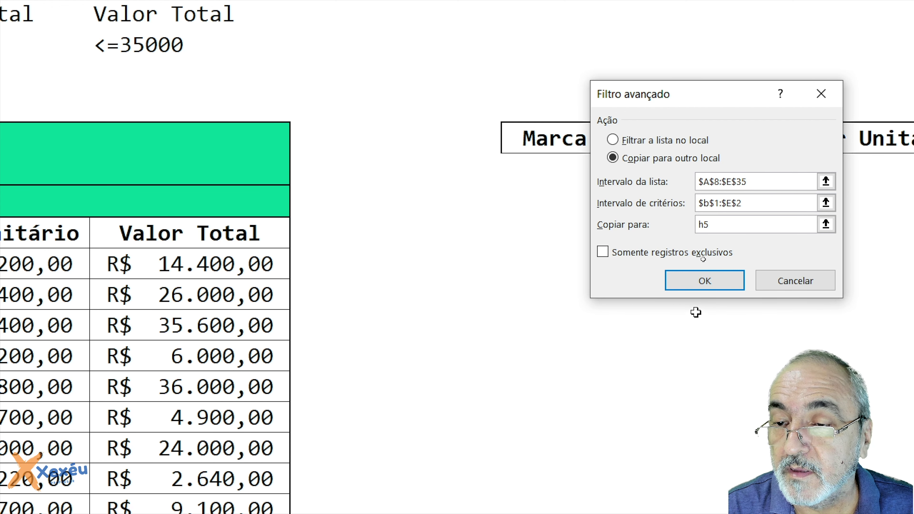
{"action": "left_click", "coordinate": [701, 284]}
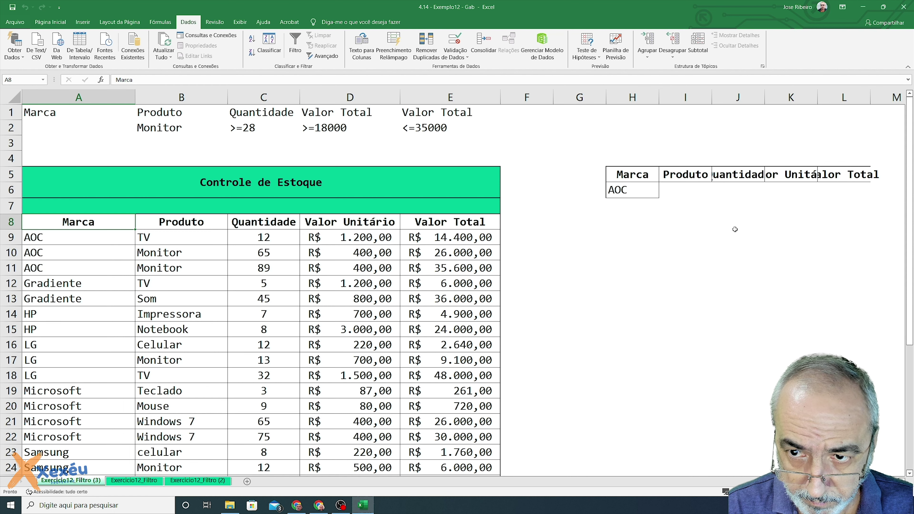
Delete columns H through L holding the old filter output.
{"action": "scroll", "coordinate": [648, 260], "scroll_direction": "down", "scroll_amount": 1}
{"action": "scroll", "coordinate": [648, 259], "scroll_direction": "up", "scroll_amount": 1}
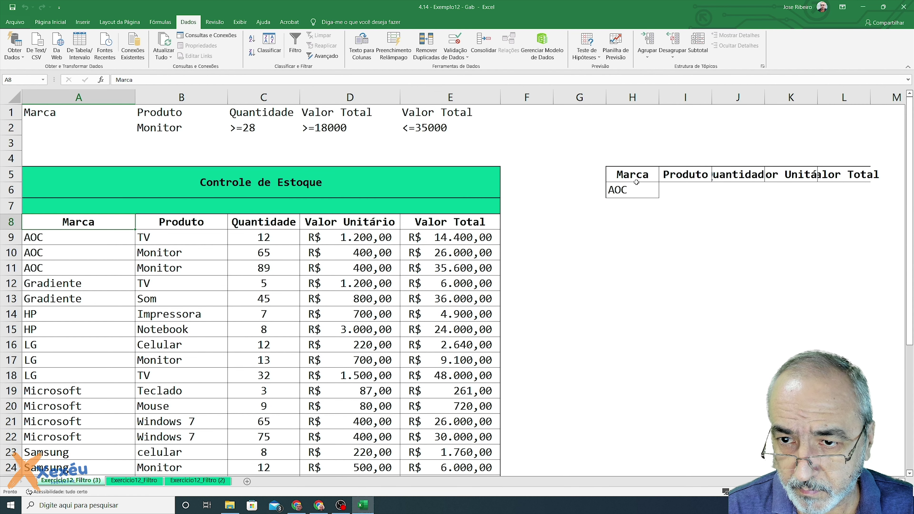
{"action": "left_click_drag", "start_coordinate": [636, 177], "coordinate": [636, 191]}
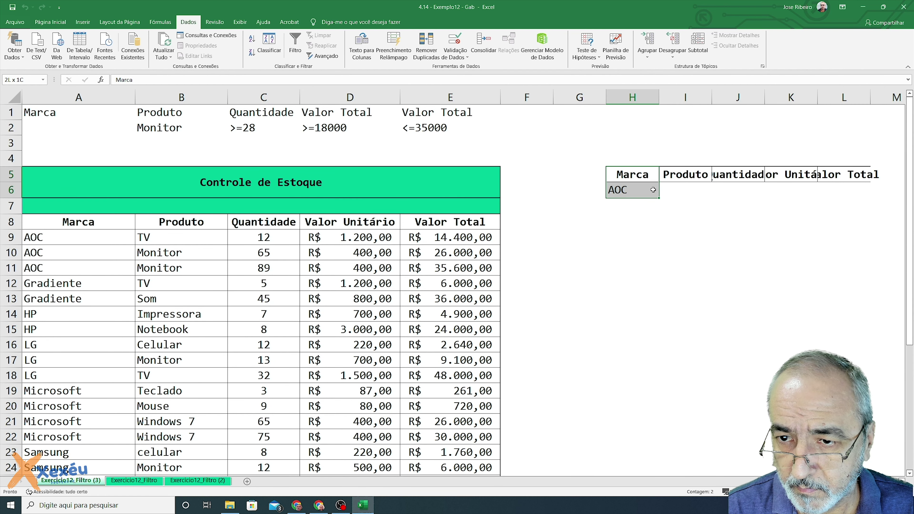
{"action": "left_click_drag", "start_coordinate": [640, 101], "coordinate": [853, 98]}
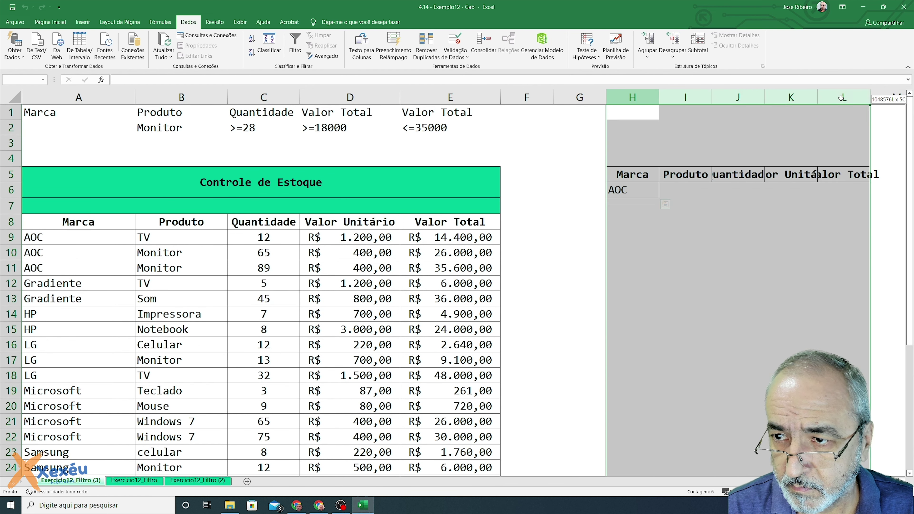
{"action": "right_click", "coordinate": [730, 192]}
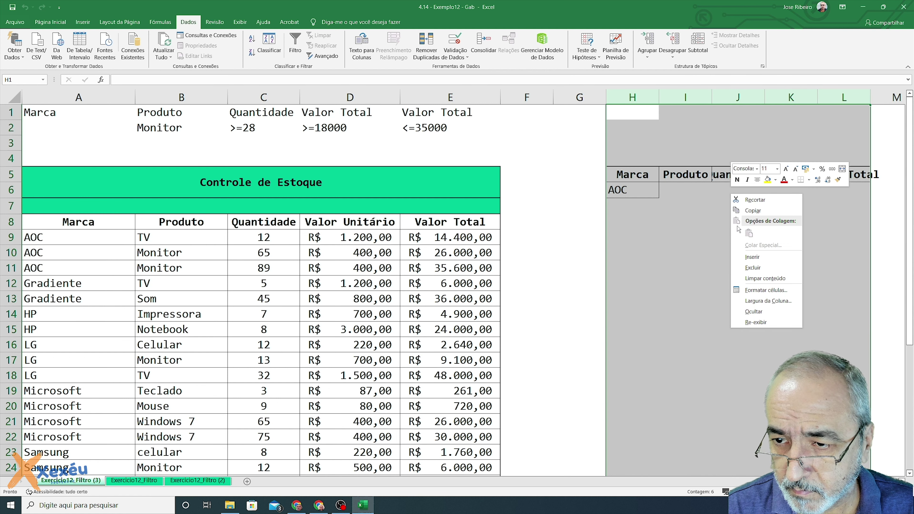
{"action": "left_click", "coordinate": [748, 268]}
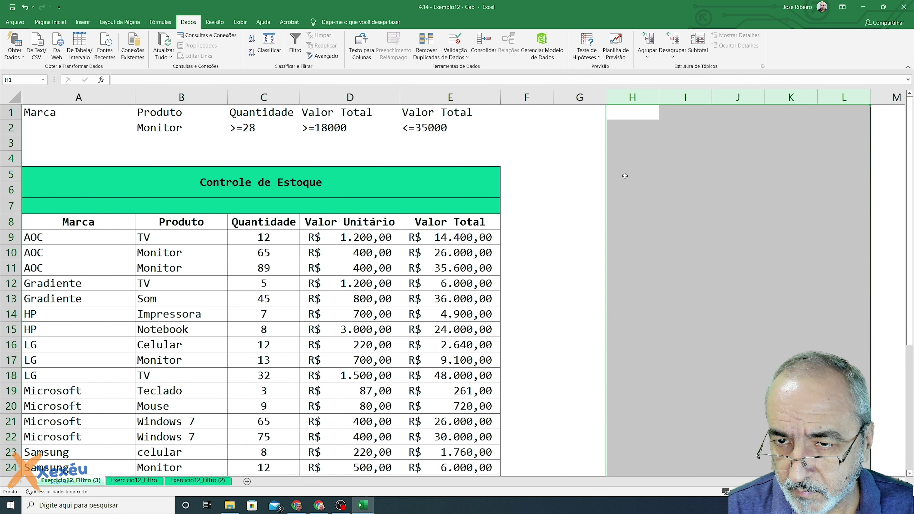
Rerun the advanced filter copying matches to h5, returning the AOC Monitor row with quantity 65.
{"action": "left_click", "coordinate": [624, 176]}
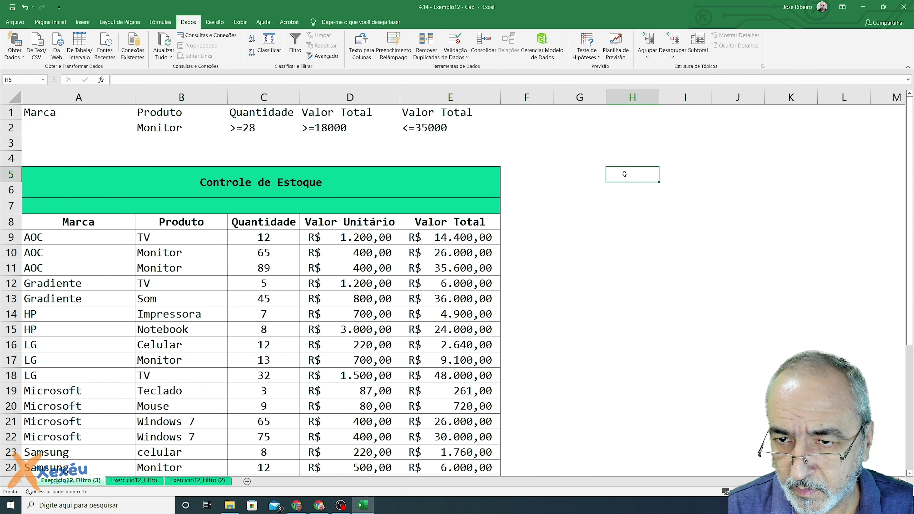
{"action": "left_click", "coordinate": [331, 57]}
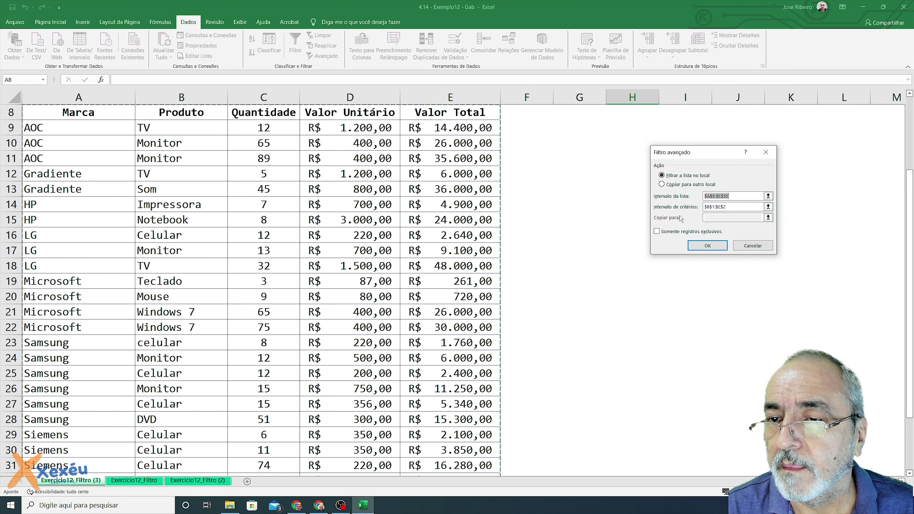
{"action": "left_click", "coordinate": [683, 184]}
{"action": "left_click", "coordinate": [714, 217]}
{"action": "type", "text": "h5"}
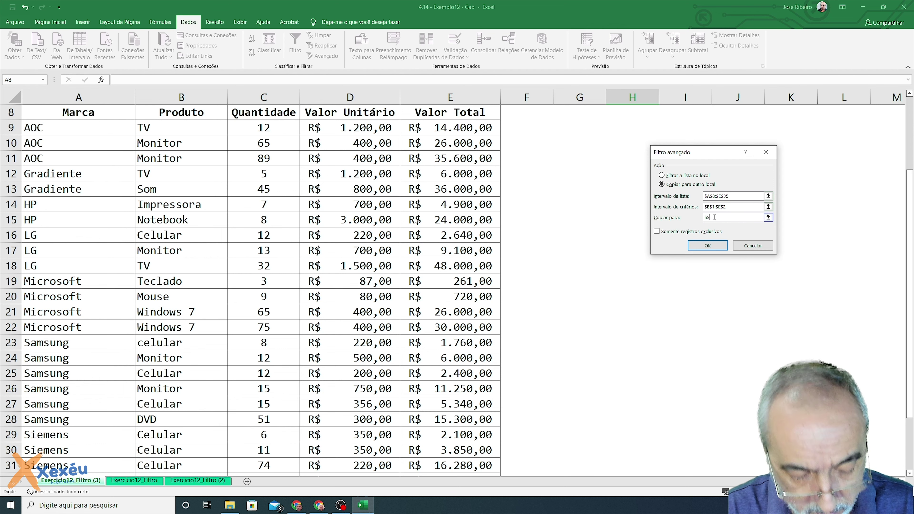
{"action": "left_click", "coordinate": [708, 246]}
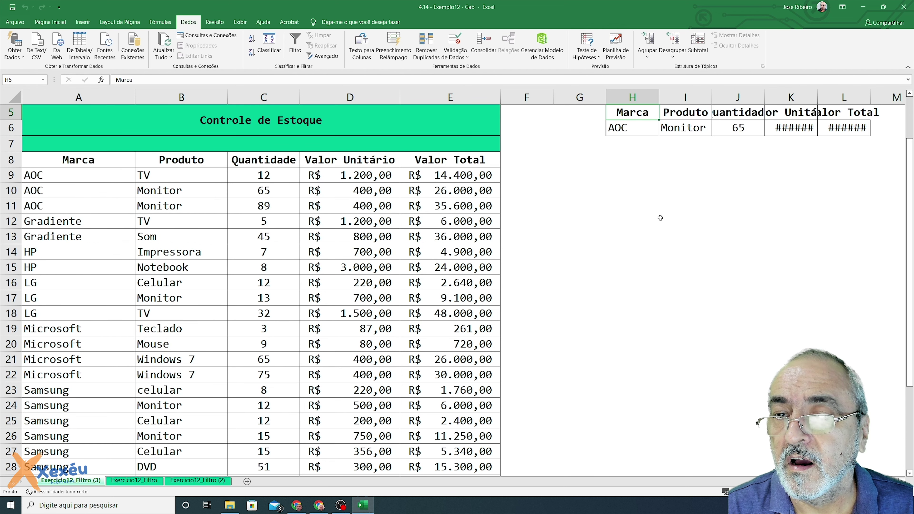
{"action": "scroll", "coordinate": [658, 217], "scroll_direction": "up", "scroll_amount": 2}
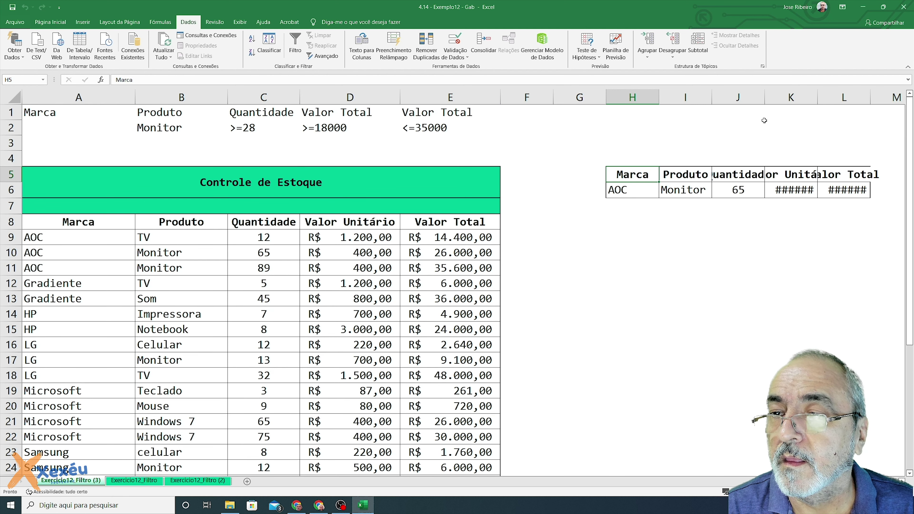
AutoFit columns K, L, J and I so R$ 400,00 and R$ 26.000,00 display fully.
{"action": "double_click", "coordinate": [815, 102]}
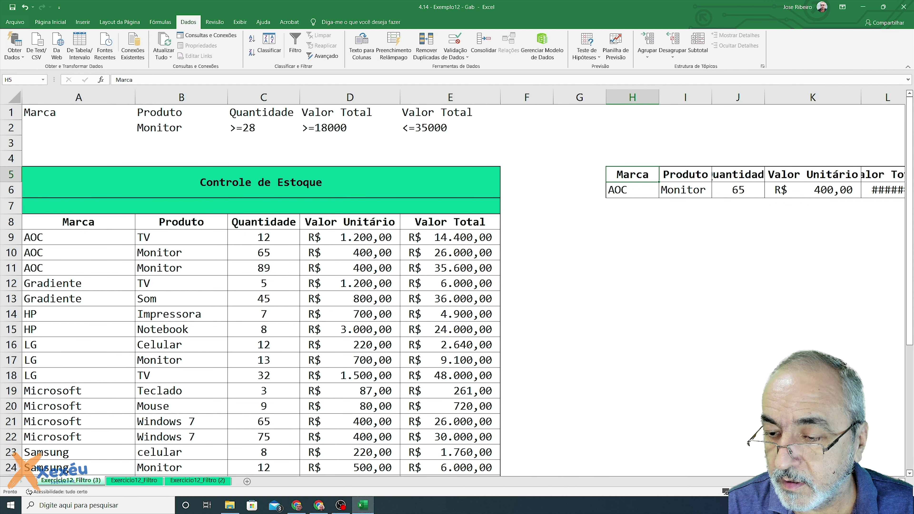
{"action": "scroll", "coordinate": [837, 210], "scroll_direction": "right", "scroll_amount": 1}
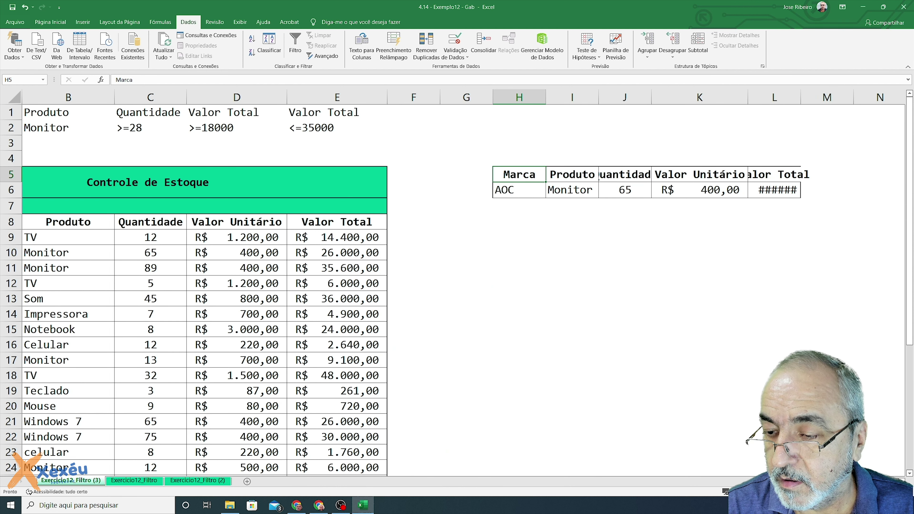
{"action": "double_click", "coordinate": [801, 99]}
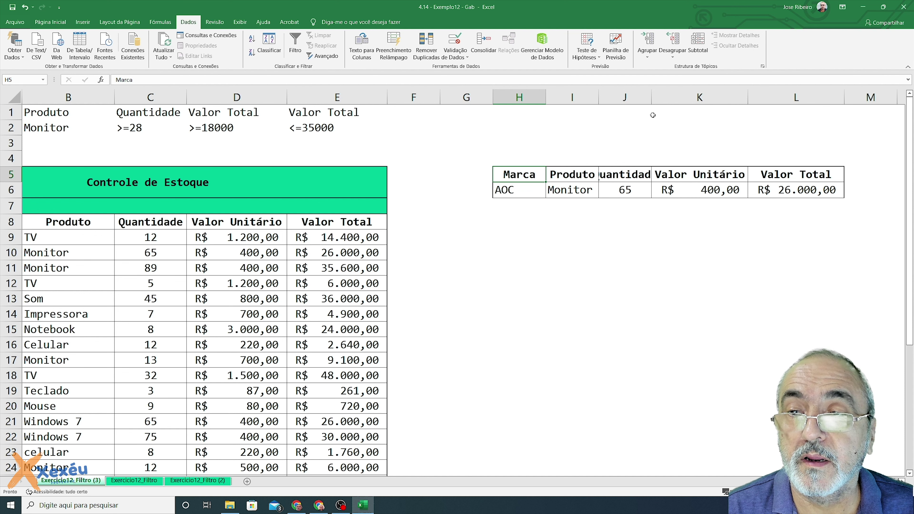
{"action": "double_click", "coordinate": [651, 97]}
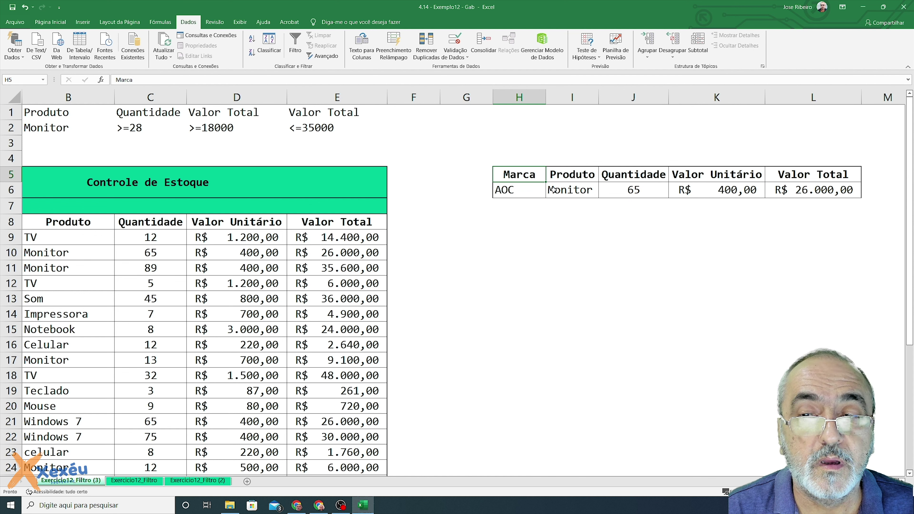
{"action": "double_click", "coordinate": [600, 101]}
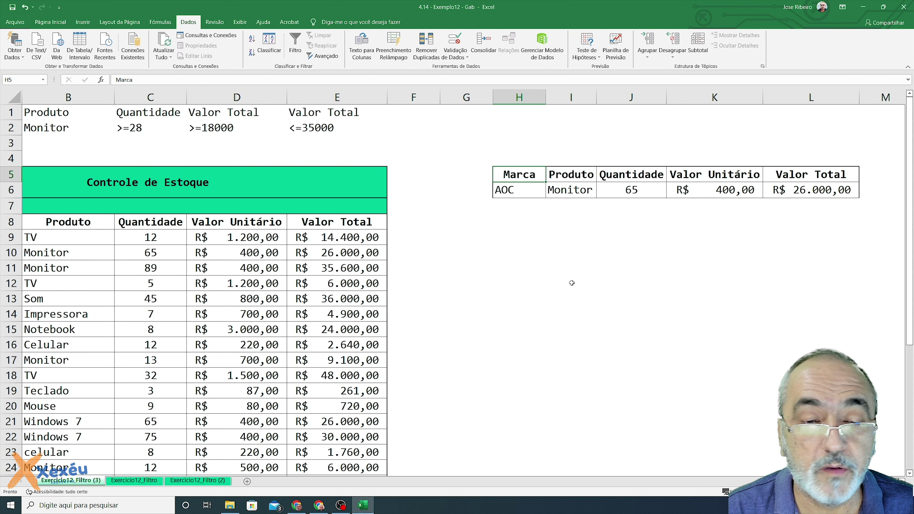
{"action": "scroll", "coordinate": [463, 283], "scroll_direction": "left", "scroll_amount": 3}
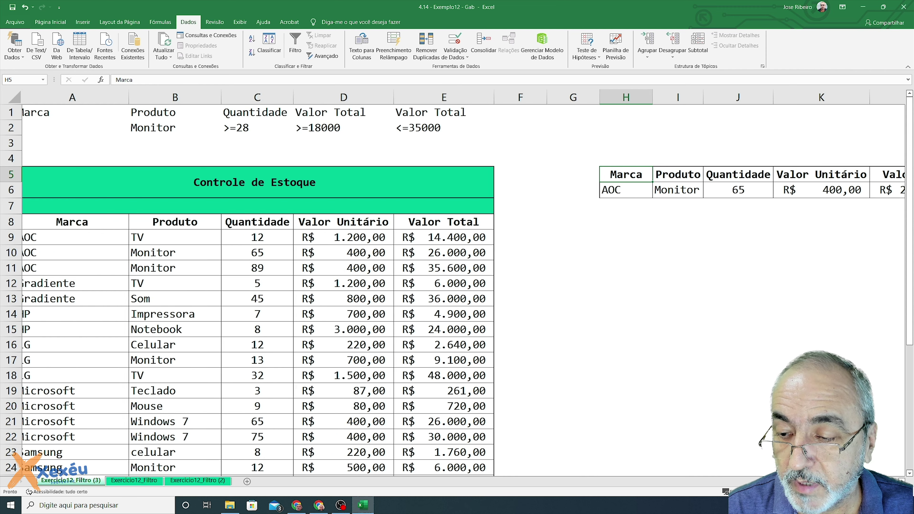
{"action": "key", "text": "alt+Tab"}
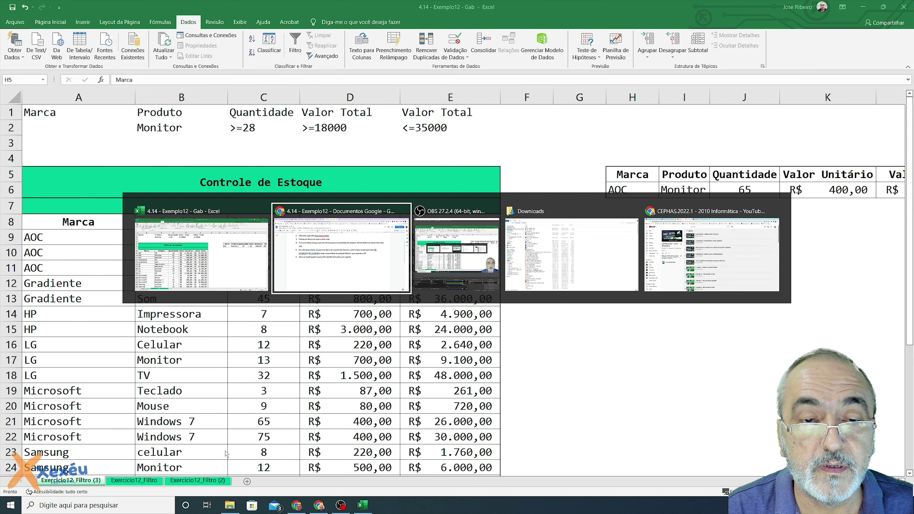